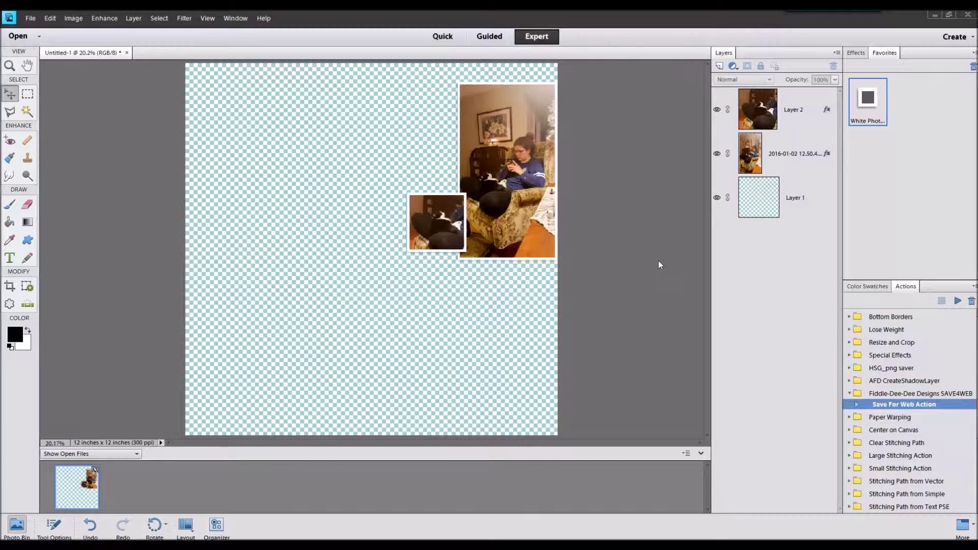
pyautogui.scroll(2, 625, 189)
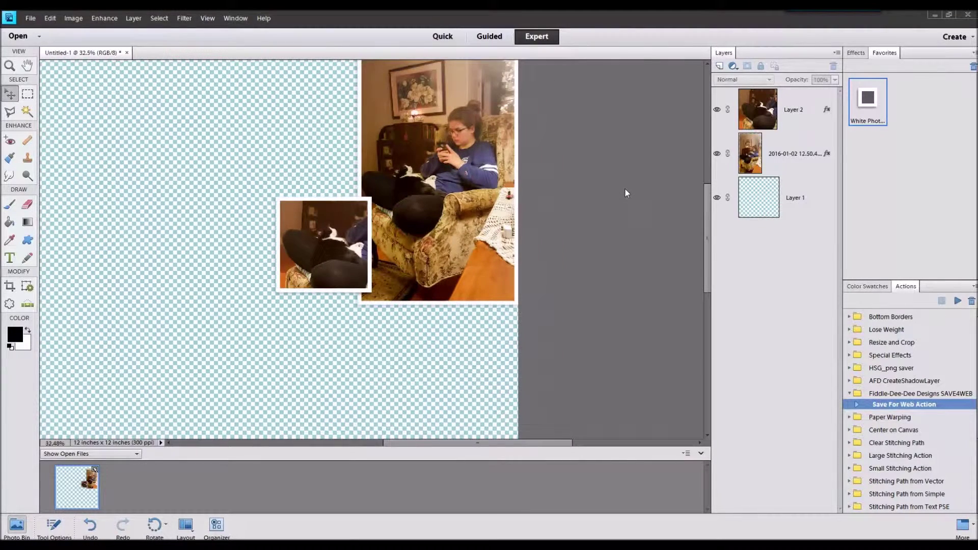
pyautogui.scroll(1, 625, 188)
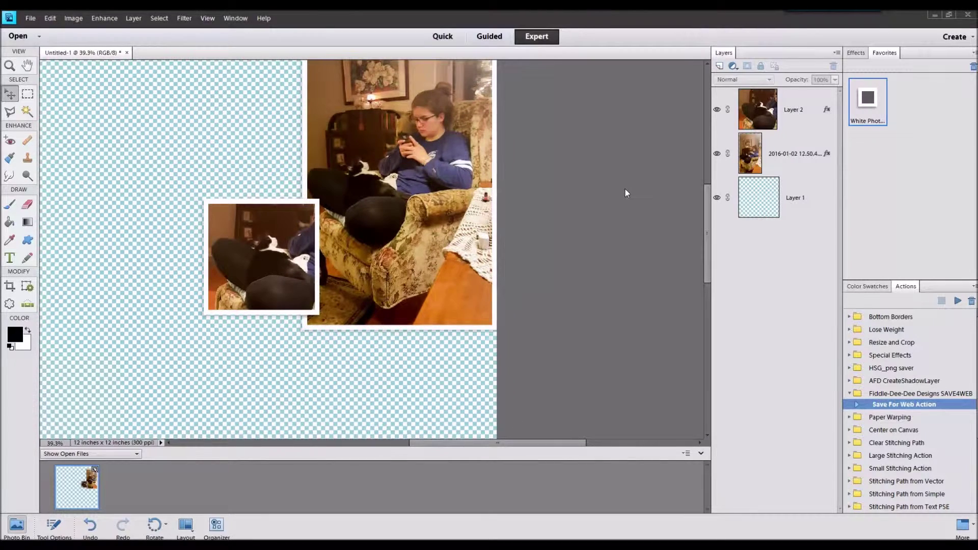
pyautogui.scroll(-2, 625, 188)
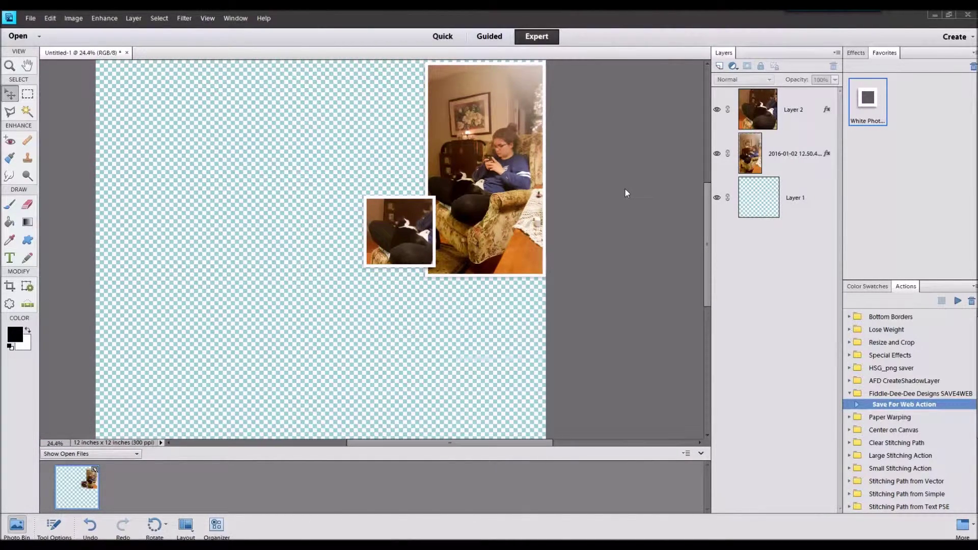
pyautogui.scroll(-1, 625, 189)
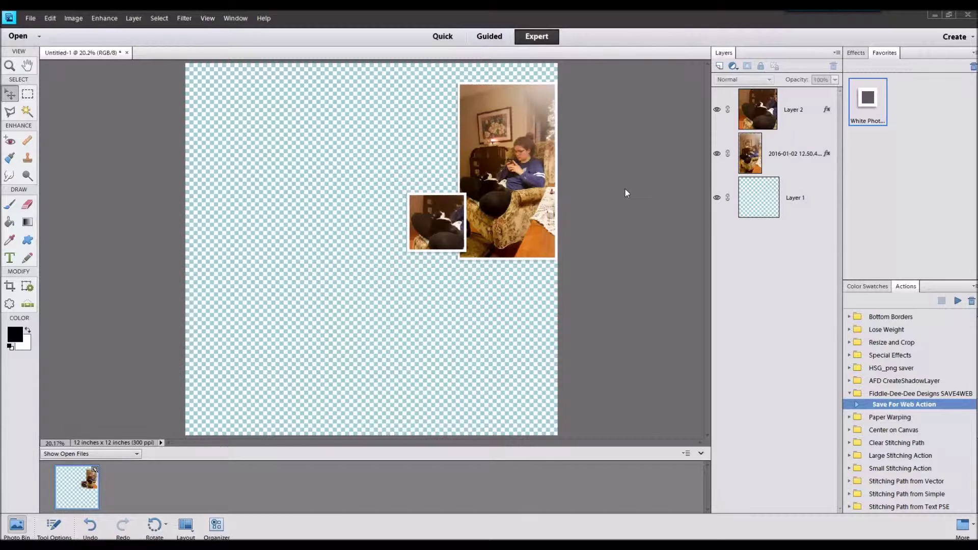
pyautogui.scroll(4, 627, 193)
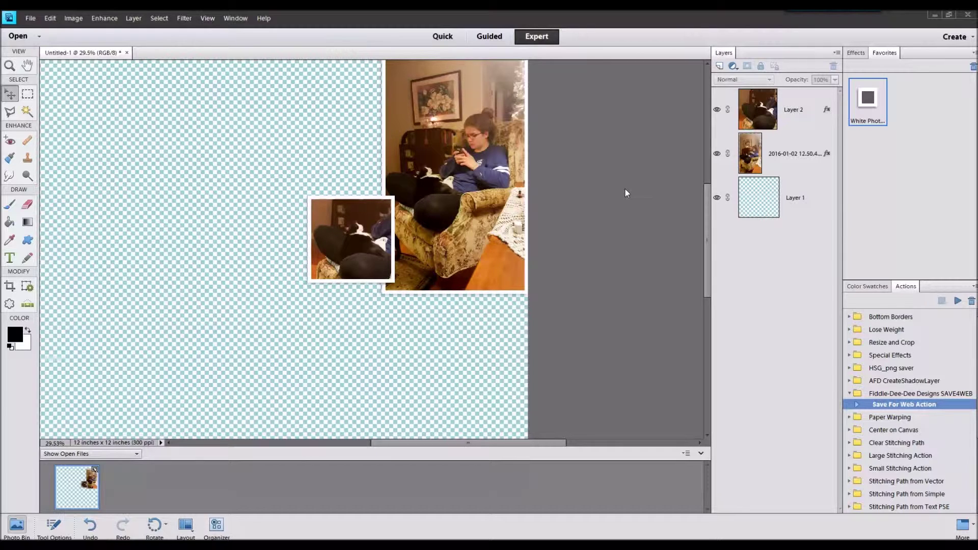
pyautogui.scroll(-4, 625, 189)
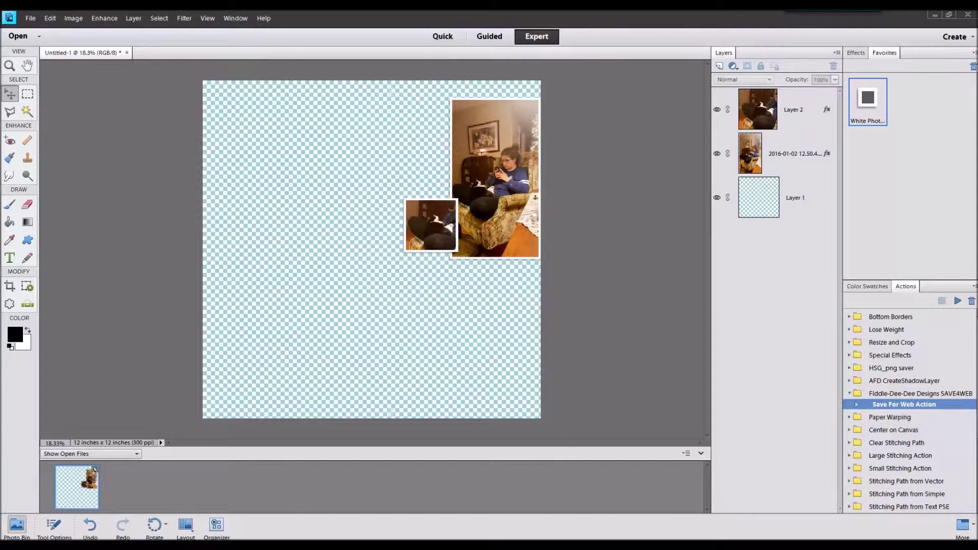
# Step: Add the pink "it's a snuggle kinda day" word strip above the small photo and give it the flat paper shadow style
pyautogui.moveTo(737, 280); pyautogui.dragTo(568, 479)
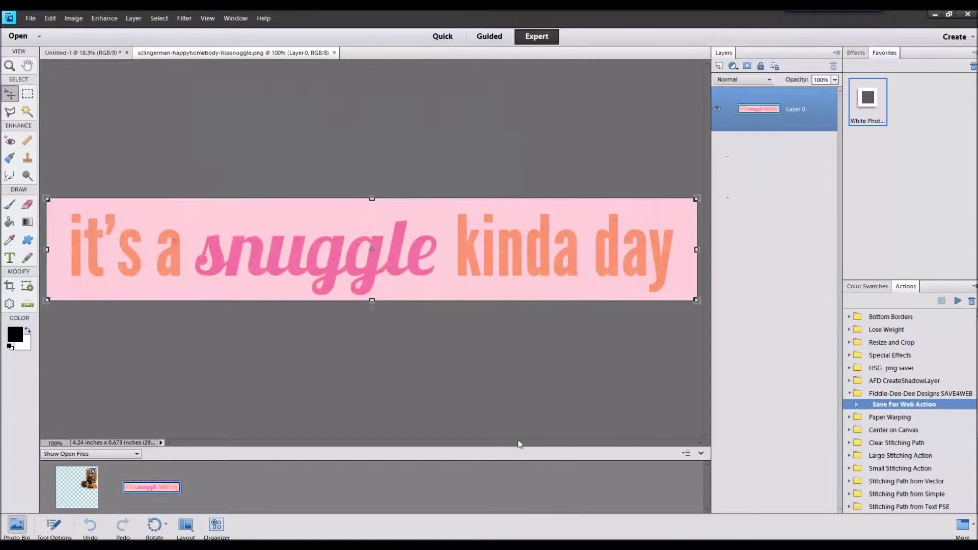
pyautogui.click(57, 490)
pyautogui.moveTo(151, 487); pyautogui.dragTo(414, 191)
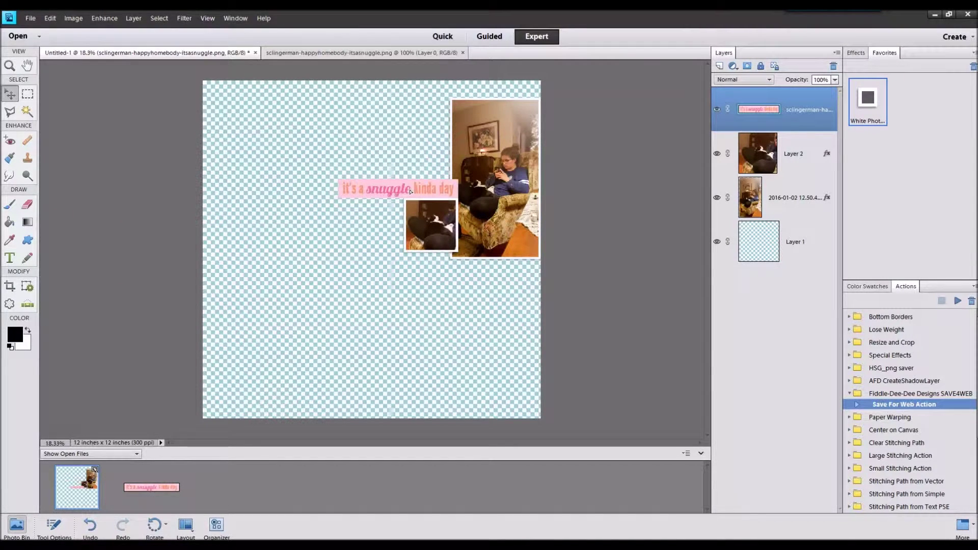
pyautogui.click(861, 54)
pyautogui.click(909, 200)
pyautogui.click(908, 153)
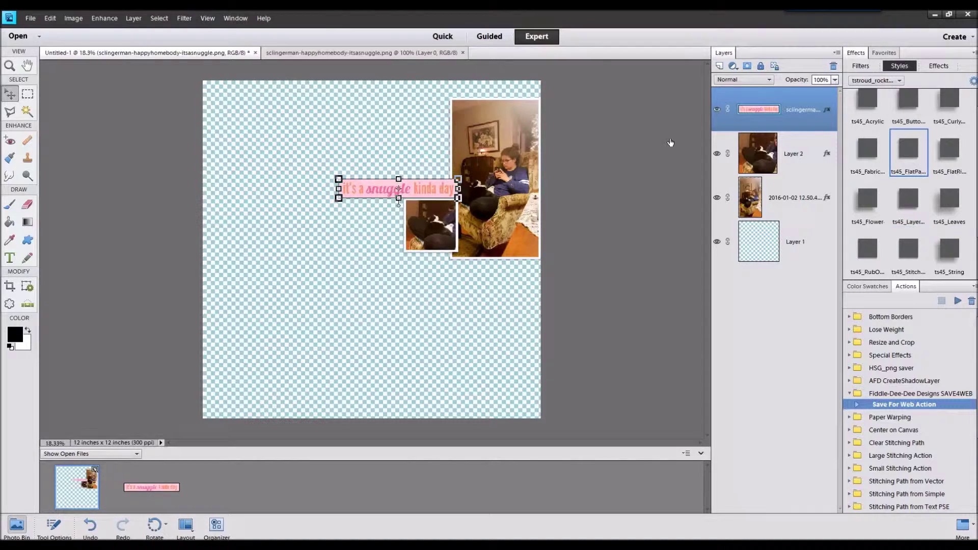
pyautogui.click(449, 191)
# Step: Add the dark string bow with the ts45_String style, layered beneath the photos and placed behind the word strip
pyautogui.moveTo(407, 482); pyautogui.dragTo(403, 473)
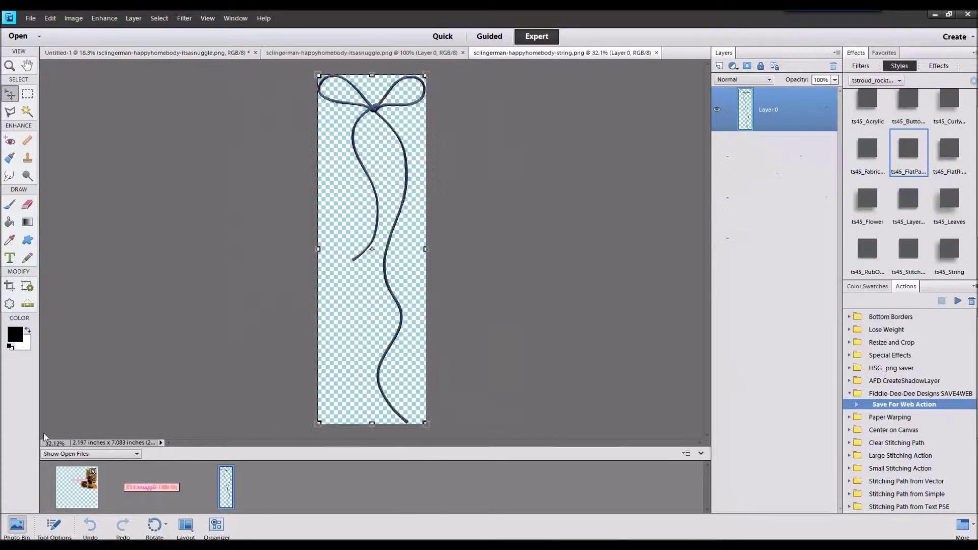
pyautogui.click(56, 469)
pyautogui.moveTo(225, 481); pyautogui.dragTo(283, 231)
pyautogui.moveTo(778, 125); pyautogui.dragTo(789, 268)
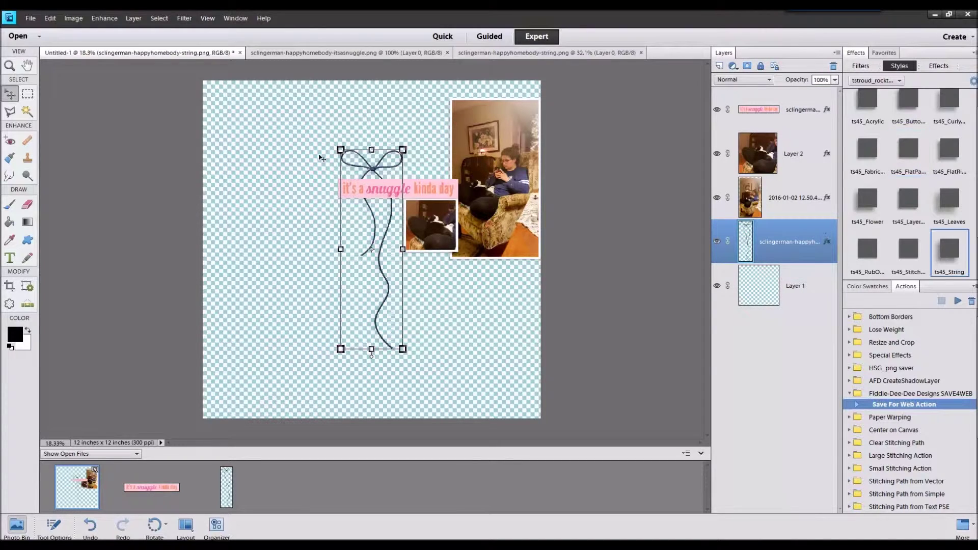
pyautogui.click(366, 168)
pyautogui.moveTo(373, 169); pyautogui.dragTo(403, 172)
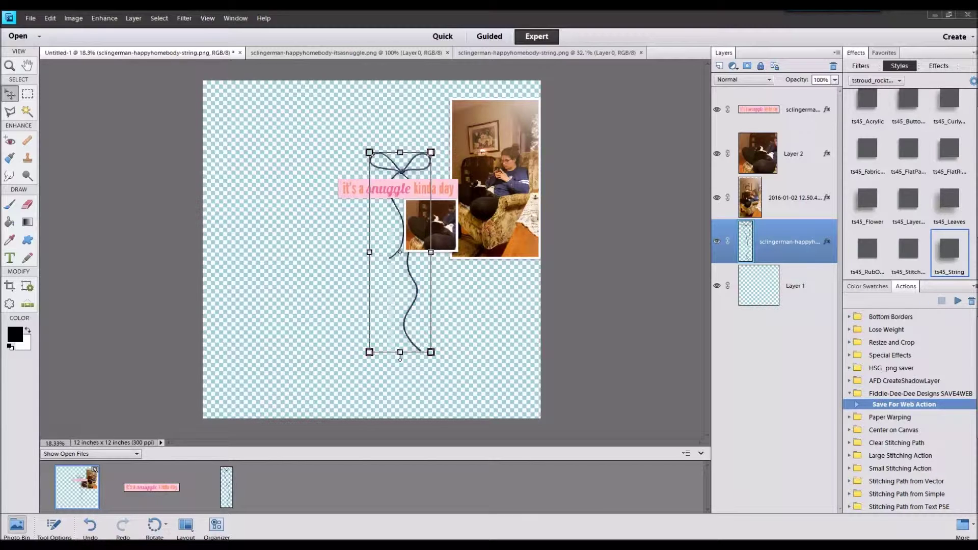
# Step: Place the 3x4 "relax" card beside the small photo, layered beneath the string, and give it the flat paper shadow style
pyautogui.moveTo(617, 378); pyautogui.dragTo(561, 500)
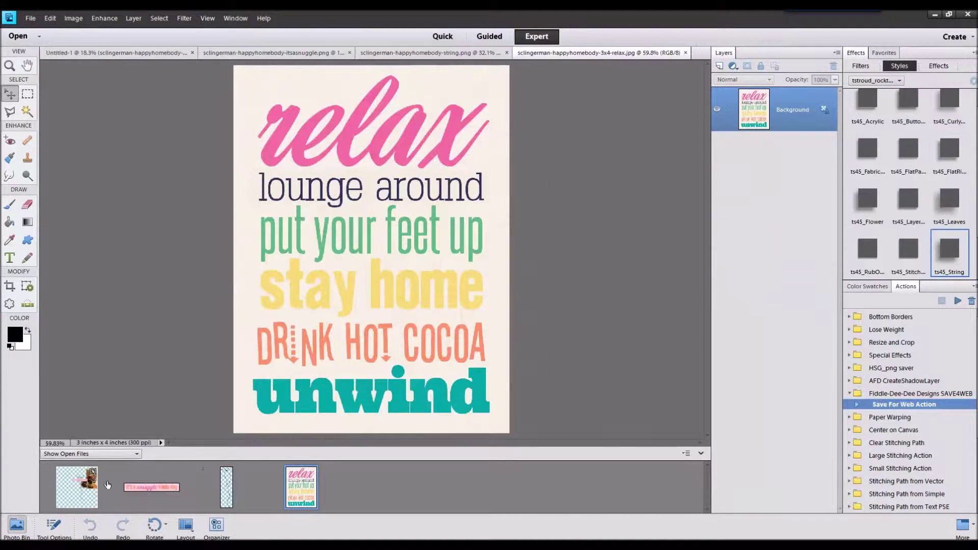
pyautogui.doubleClick(84, 487)
pyautogui.moveTo(300, 492); pyautogui.dragTo(319, 260)
pyautogui.moveTo(371, 244)
pyautogui.mouseDown()
pyautogui.moveTo(327, 212)
pyautogui.moveTo(360, 248)
pyautogui.mouseUp()
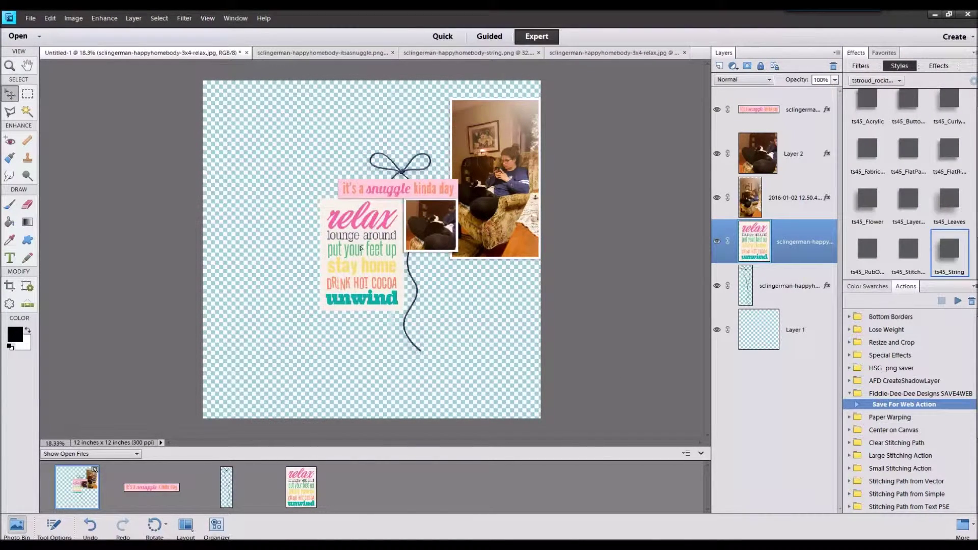
pyautogui.moveTo(784, 242); pyautogui.dragTo(787, 305)
pyautogui.moveTo(360, 269); pyautogui.dragTo(359, 269)
pyautogui.click(895, 162)
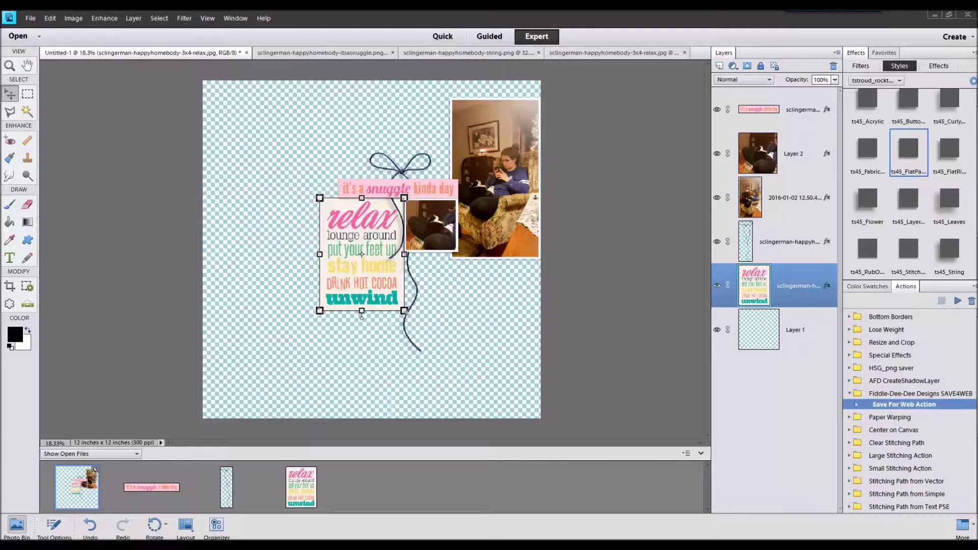
# Step: Add the teal chevron paint element above the word strip, layered directly over Layer 1 and behind the card
pyautogui.moveTo(977, 356); pyautogui.dragTo(571, 476)
pyautogui.doubleClick(77, 500)
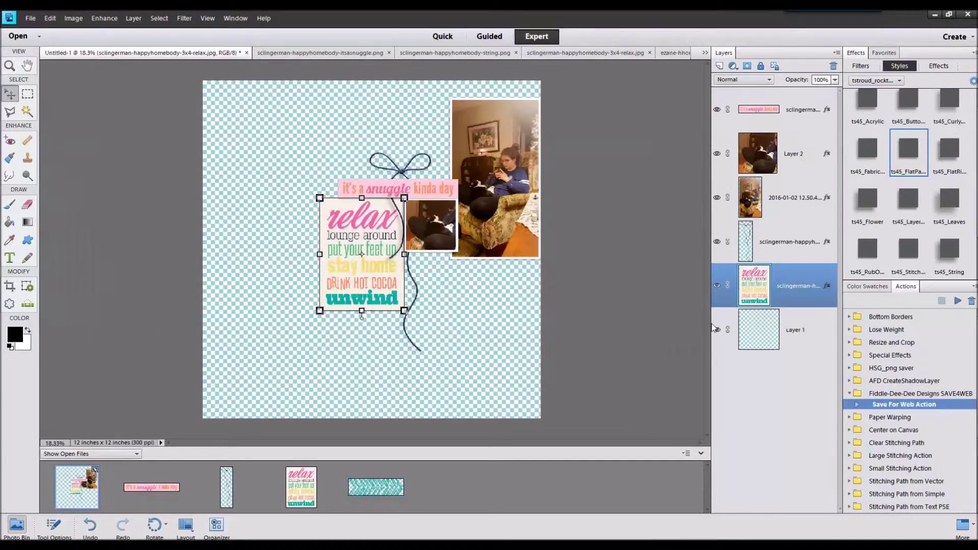
pyautogui.click(799, 327)
pyautogui.moveTo(390, 490); pyautogui.dragTo(431, 164)
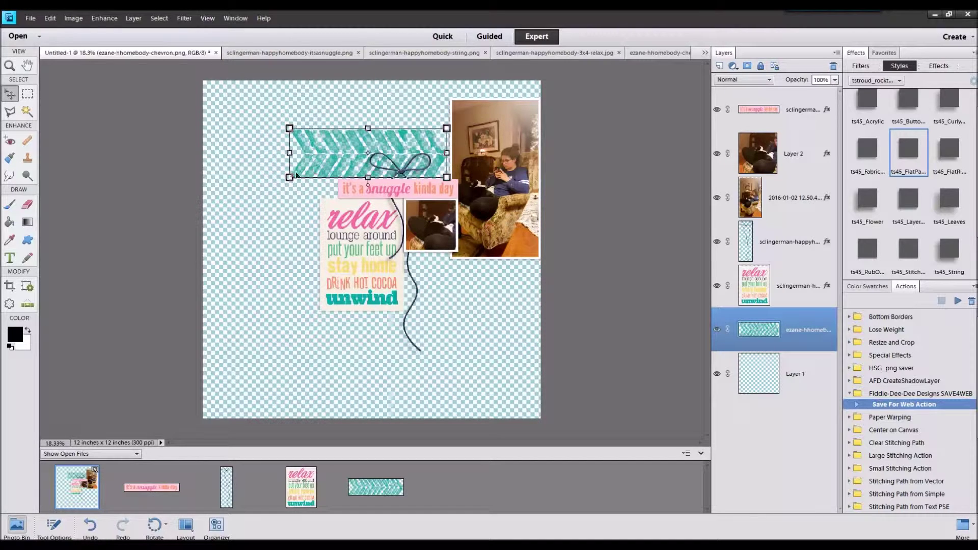
# Step: Add the confetti below the large photo with the flat paper shadow style, and close the opened element files
pyautogui.moveTo(977, 244); pyautogui.dragTo(533, 465)
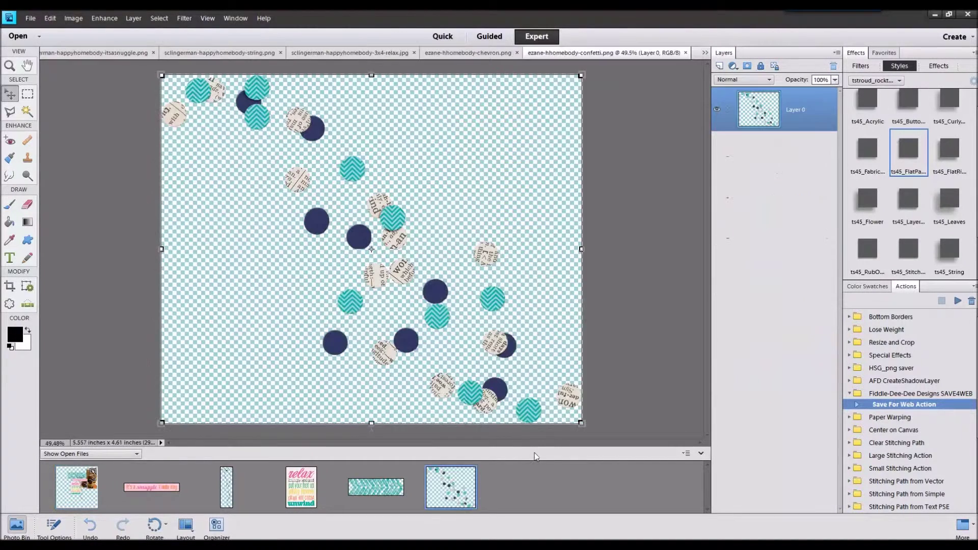
pyautogui.doubleClick(86, 485)
pyautogui.moveTo(447, 489); pyautogui.dragTo(430, 350)
pyautogui.moveTo(421, 286); pyautogui.dragTo(492, 305)
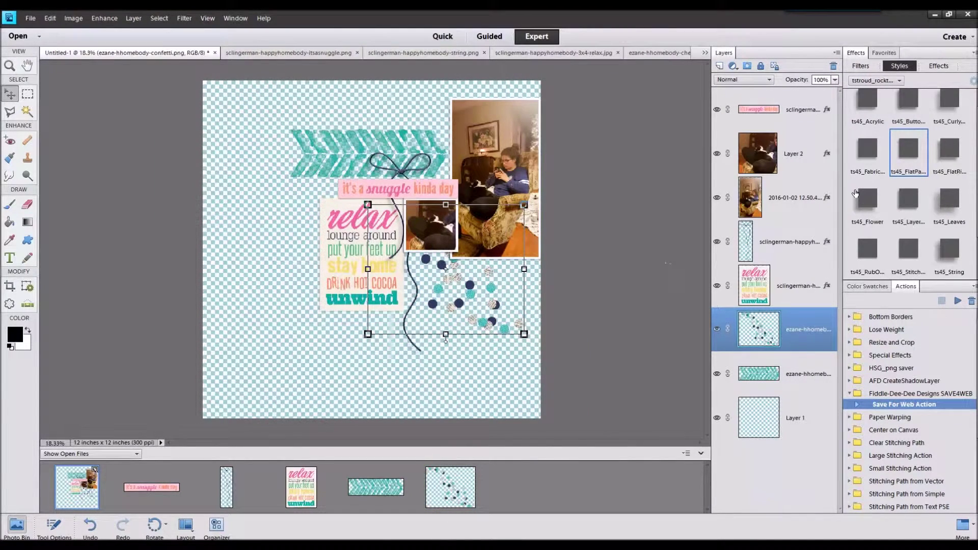
pyautogui.click(909, 169)
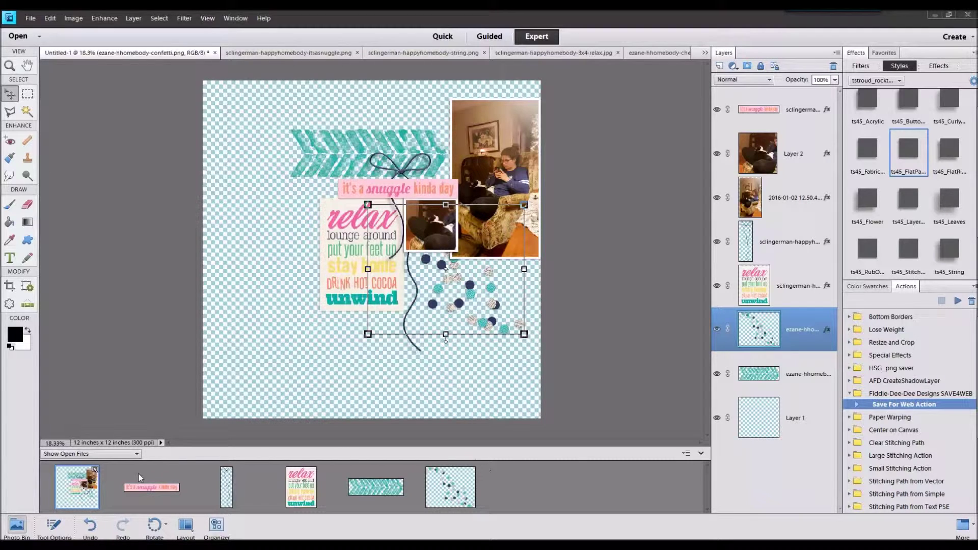
pyautogui.rightClick(455, 346)
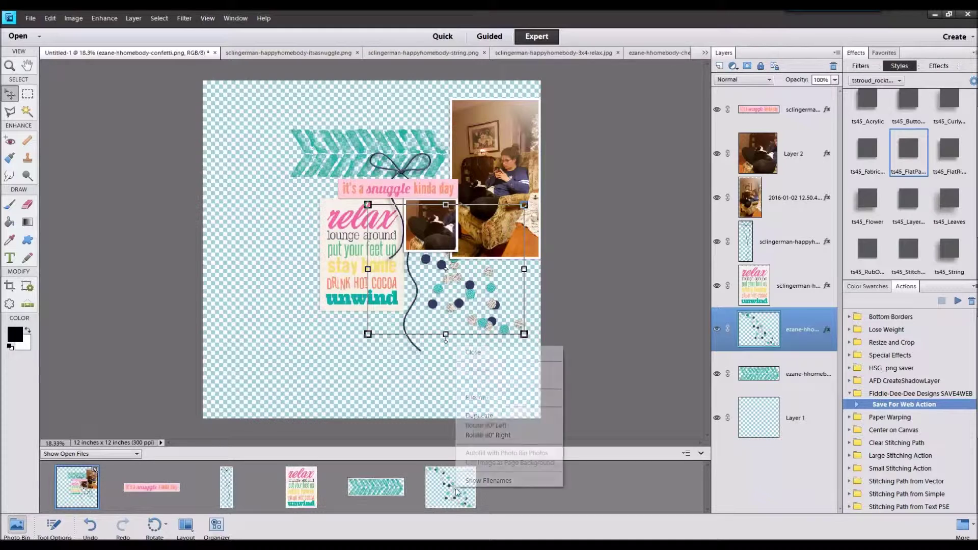
pyautogui.click(479, 352)
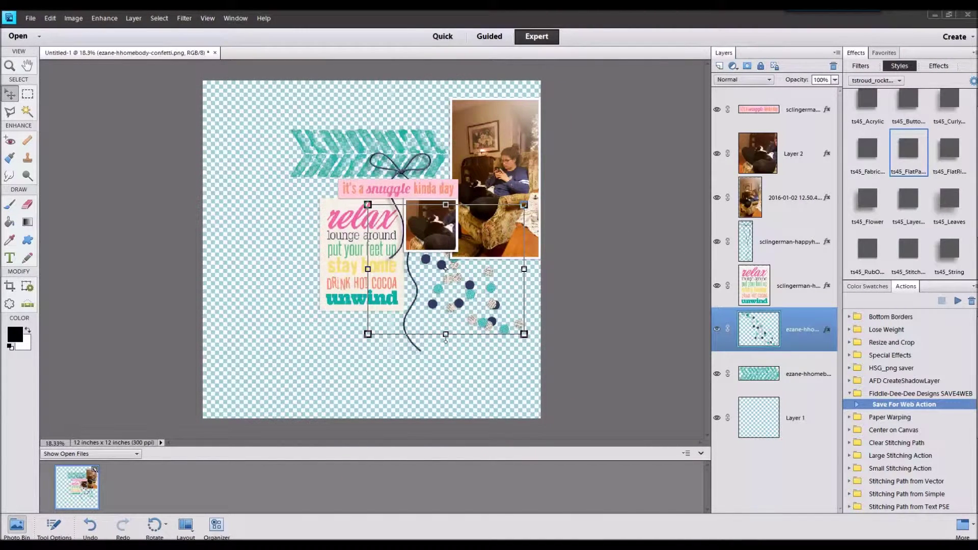
# Step: Add the grid paper ezane-hhomebody-p2.jpg as a full-page background directly above Layer 1
pyautogui.click(366, 479)
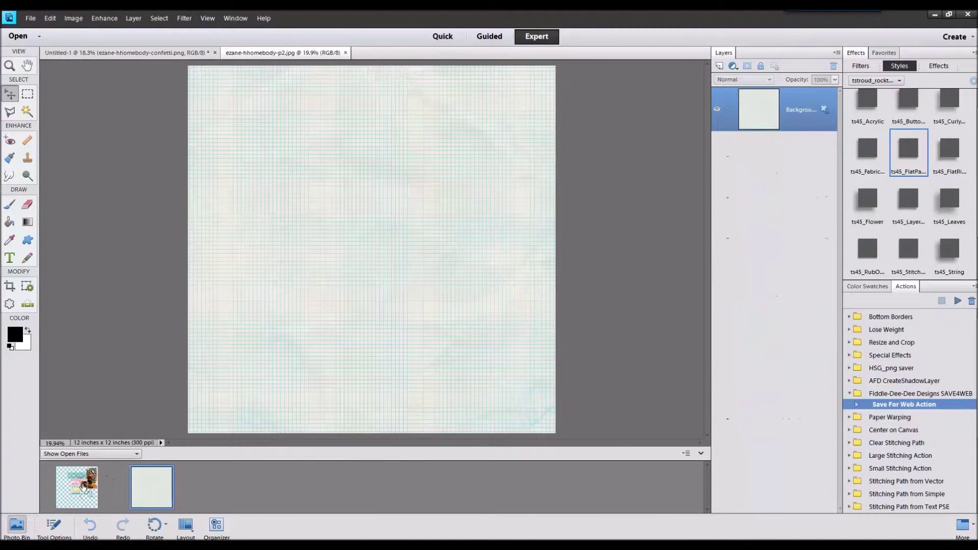
pyautogui.click(84, 487)
pyautogui.click(778, 425)
pyautogui.moveTo(165, 484); pyautogui.dragTo(363, 249)
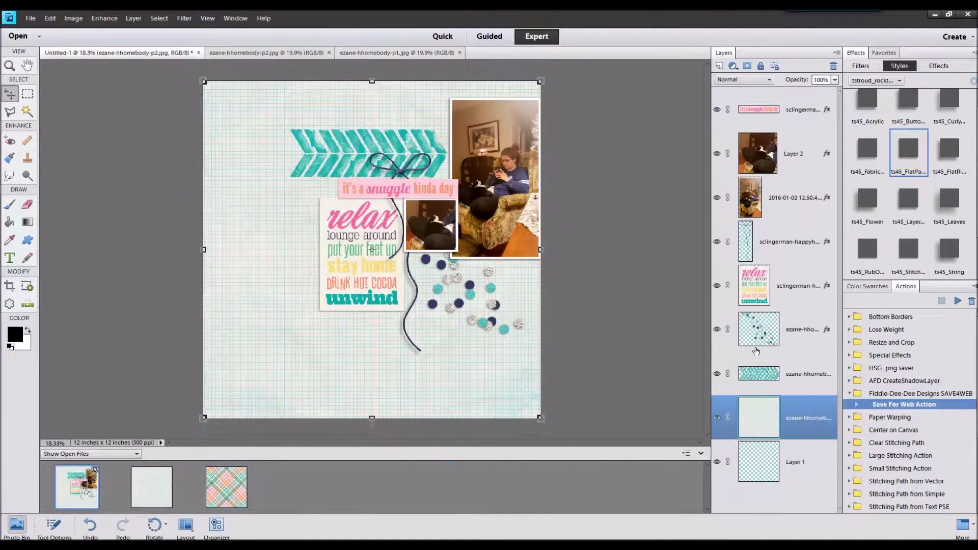
# Step: Add the plaid paper ezane-hhomebody-p1.jpg beneath the grid paper and delete the empty Layer 1
pyautogui.click(779, 475)
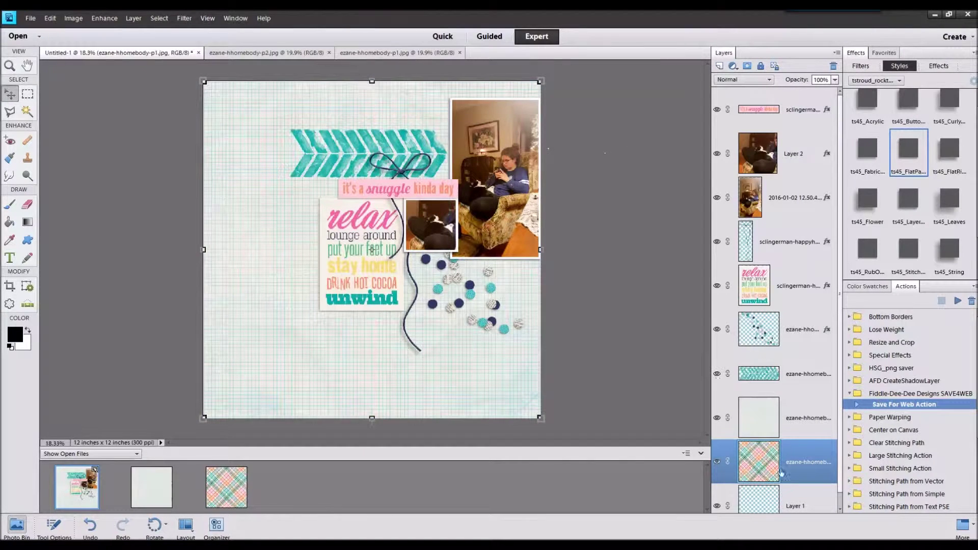
pyautogui.rightClick(790, 502)
pyautogui.click(844, 344)
# Step: Scale the grid paper to 95% with constrained proportions so the plaid paper forms a border around it
pyautogui.click(811, 408)
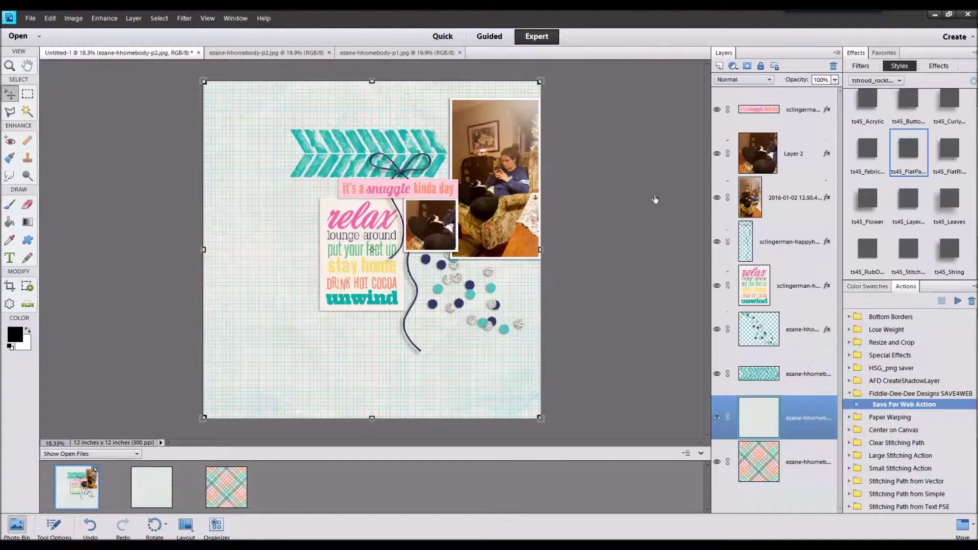
pyautogui.click(543, 84)
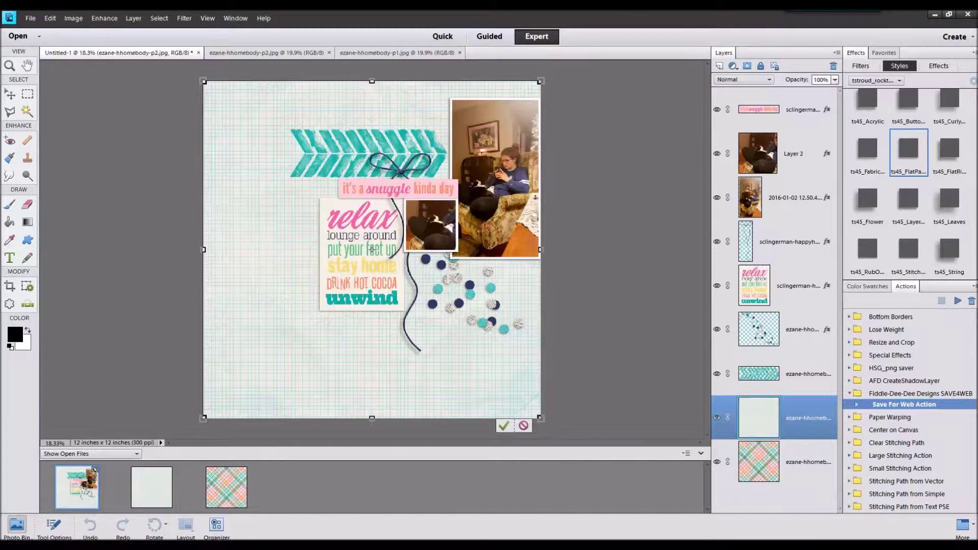
pyautogui.click(53, 527)
pyautogui.click(198, 469)
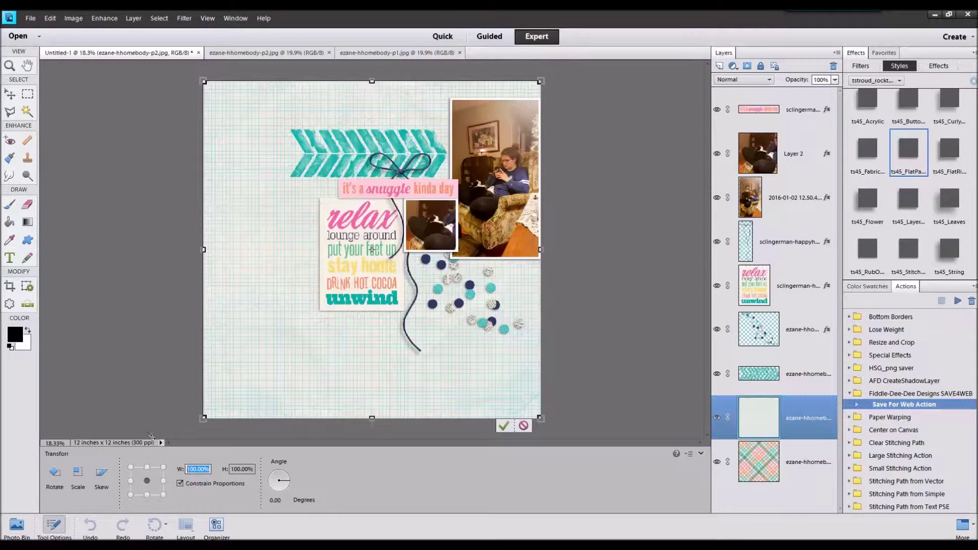
pyautogui.write('95')
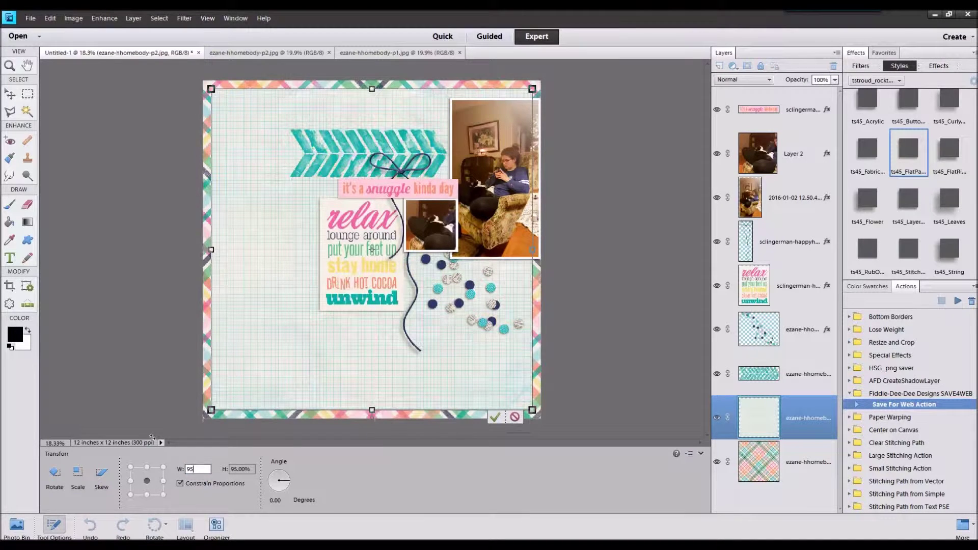
pyautogui.click(495, 417)
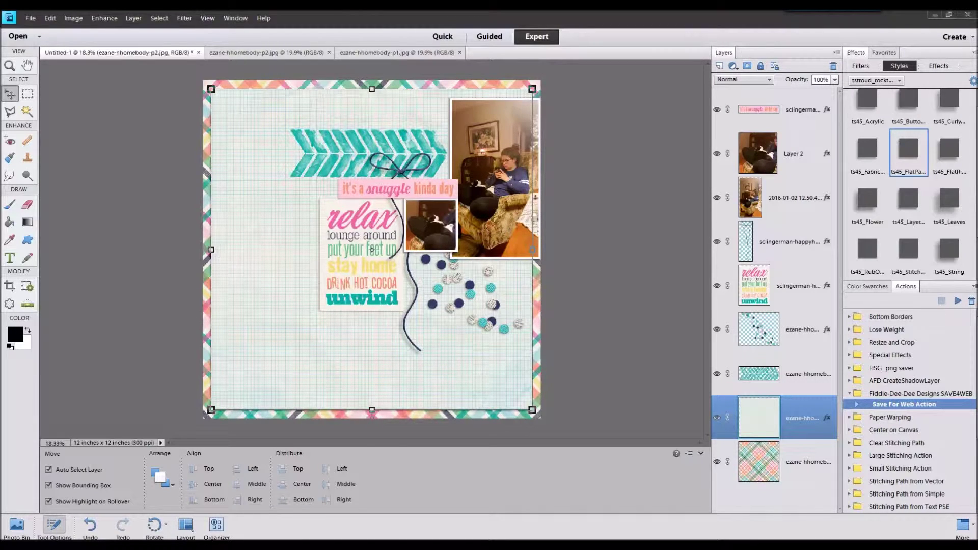
# Step: Add the pennant banner to the lower part of the layout and bring it to the front of all layers
pyautogui.moveTo(952, 305); pyautogui.dragTo(625, 458)
pyautogui.click(17, 526)
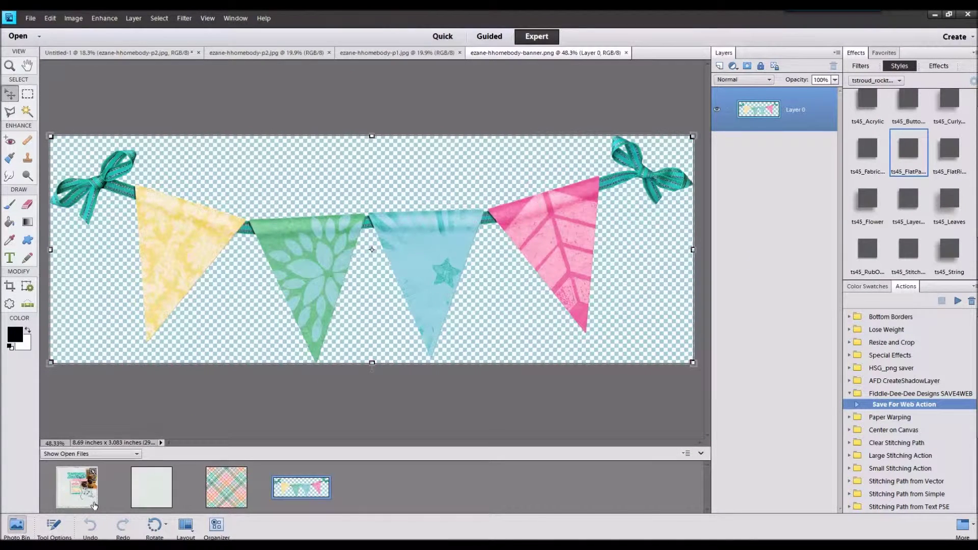
pyautogui.click(92, 502)
pyautogui.moveTo(301, 488); pyautogui.dragTo(322, 329)
pyautogui.moveTo(305, 243); pyautogui.dragTo(352, 320)
pyautogui.rightClick(351, 325)
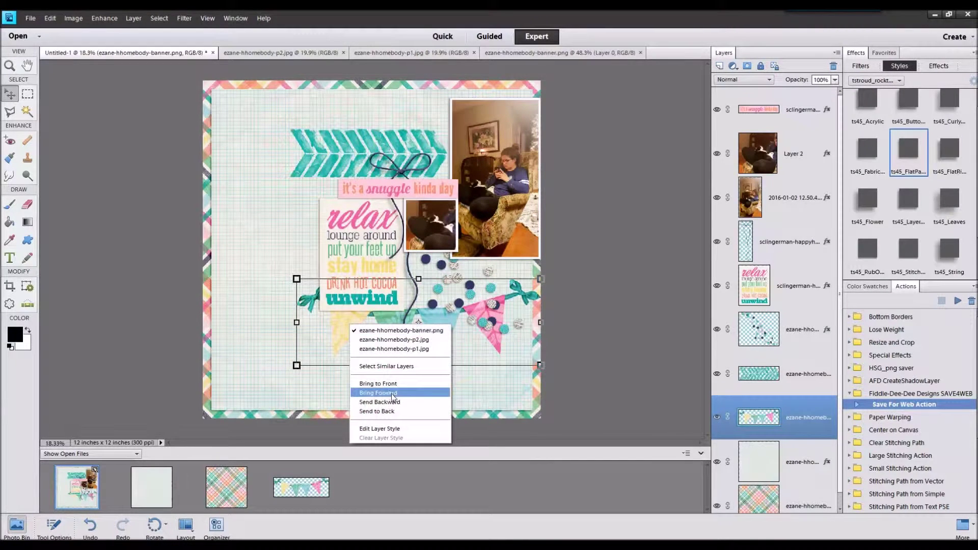
pyautogui.click(397, 388)
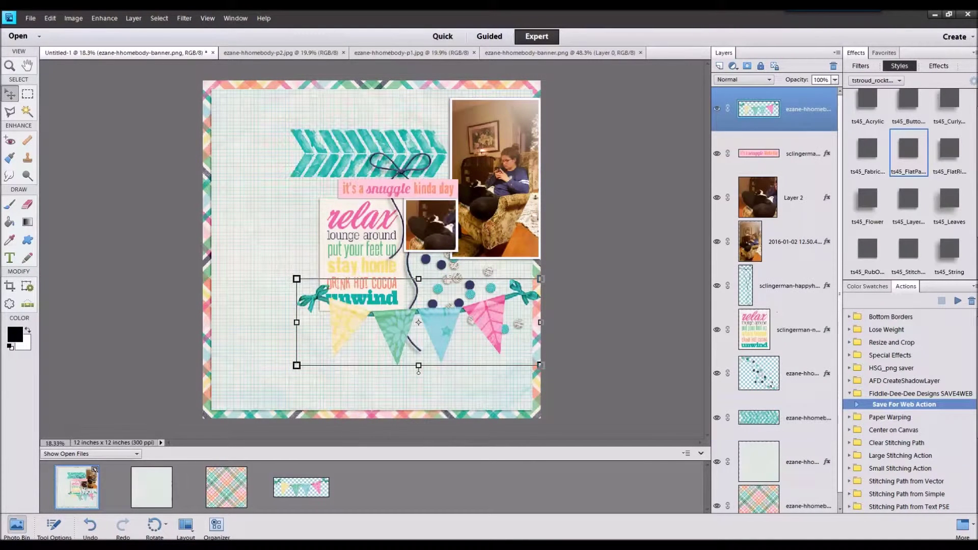
# Step: Give the banner the ts45_String style and shrink it to hang across the large photo's bottom edge
pyautogui.click(946, 256)
pyautogui.moveTo(541, 279); pyautogui.dragTo(530, 253)
pyautogui.click(510, 304)
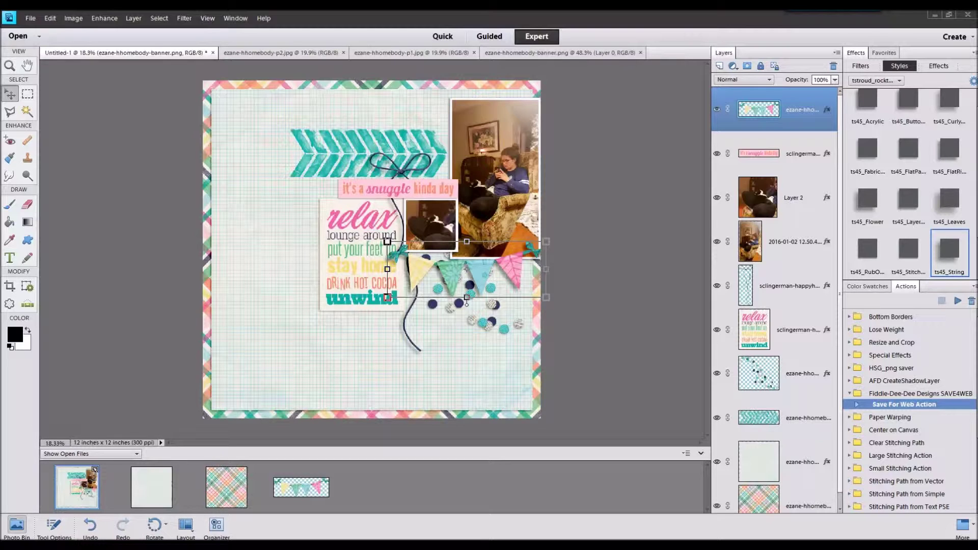
# Step: Add the coral paint splatter ezane-hhomebody-paint3.png behind the photo cluster, layered above the grid paper
pyautogui.moveTo(654, 419); pyautogui.dragTo(609, 470)
pyautogui.doubleClick(60, 477)
pyautogui.scroll(-3, 807, 367)
pyautogui.click(797, 401)
pyautogui.click(801, 435)
pyautogui.moveTo(373, 487)
pyautogui.mouseDown()
pyautogui.moveTo(368, 281)
pyautogui.moveTo(341, 264)
pyautogui.moveTo(350, 257)
pyautogui.moveTo(346, 267)
pyautogui.mouseUp()
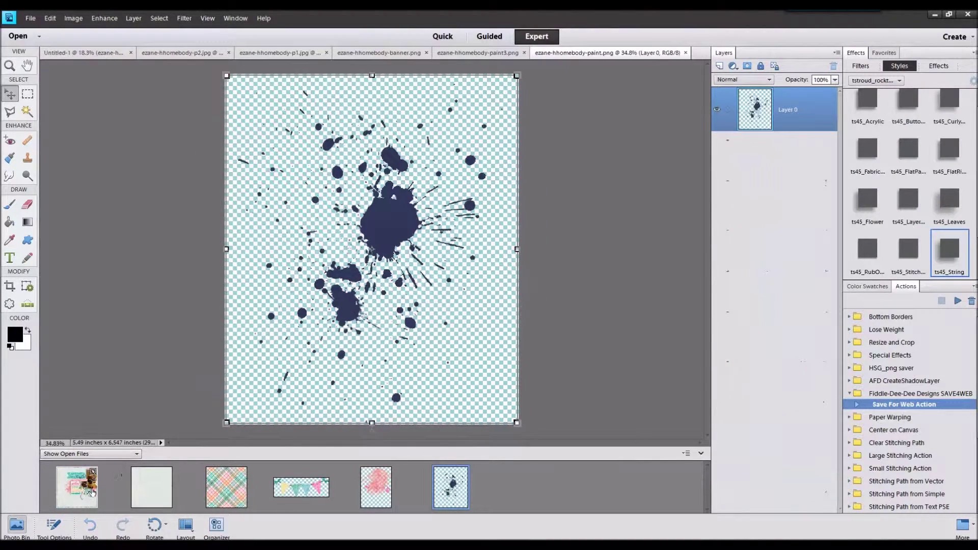
# Step: Add the navy paint splatter ezane-hhomebody-paint.png, shrink it, and place it behind the left end of the teal chevron strip
pyautogui.doubleClick(92, 492)
pyautogui.moveTo(450, 487)
pyautogui.mouseDown()
pyautogui.moveTo(336, 280)
pyautogui.moveTo(349, 241)
pyautogui.moveTo(308, 192)
pyautogui.mouseUp()
pyautogui.moveTo(408, 105)
pyautogui.mouseDown()
pyautogui.moveTo(347, 178)
pyautogui.moveTo(342, 168)
pyautogui.mouseUp()
pyautogui.click(333, 272)
pyautogui.click(313, 168)
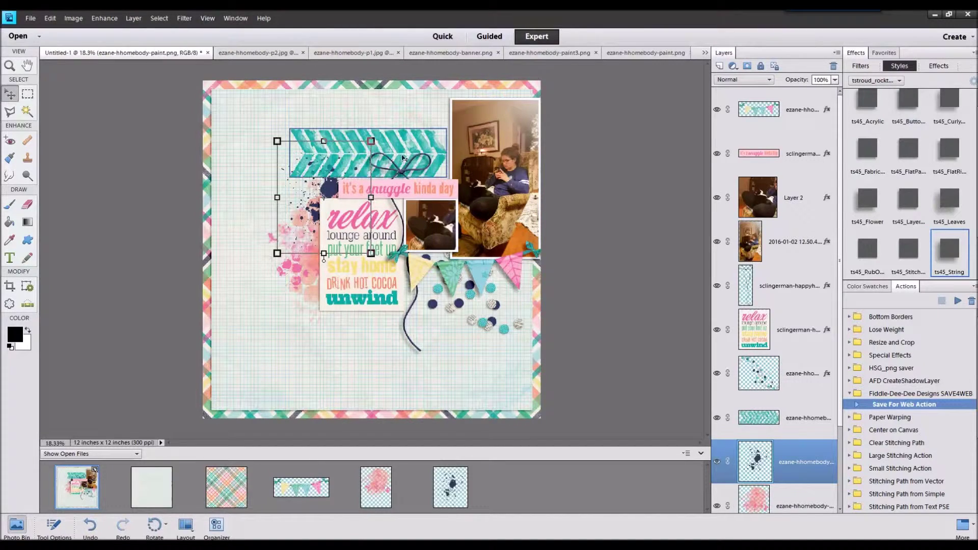
# Step: Shrink the teal chevron strip so it sits behind the bow, directly above the "it's a snuggle kinda day" strip
pyautogui.moveTo(289, 178); pyautogui.dragTo(333, 164)
pyautogui.moveTo(390, 146); pyautogui.dragTo(393, 160)
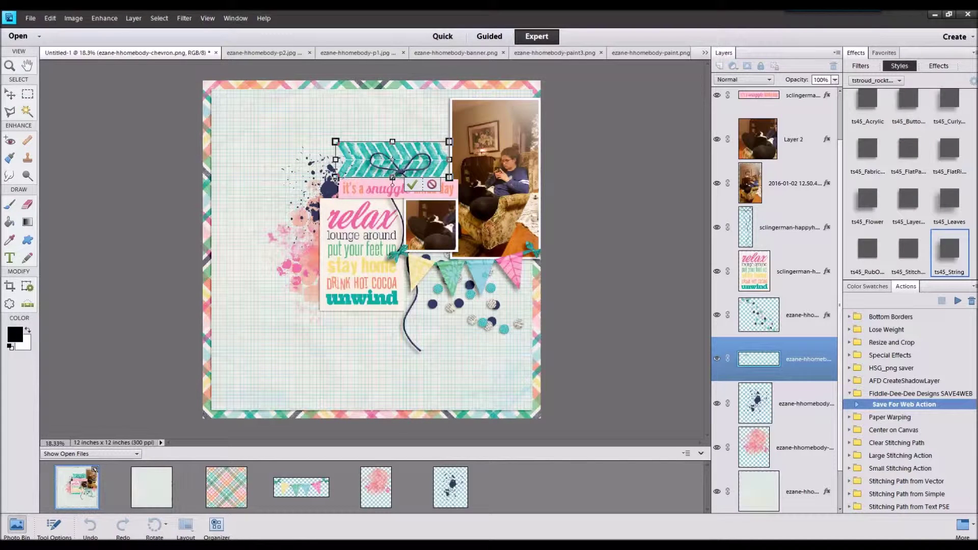
pyautogui.moveTo(335, 178); pyautogui.dragTo(340, 176)
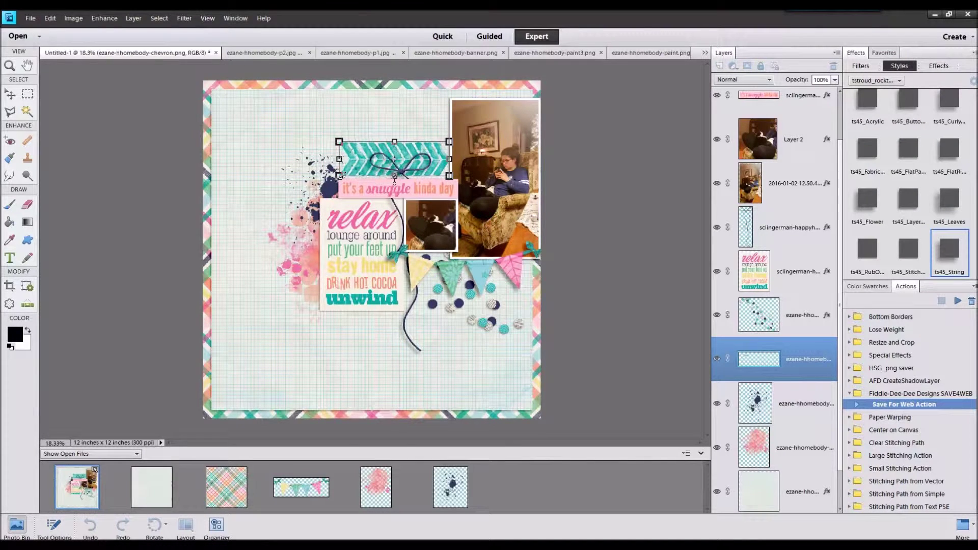
pyautogui.click(412, 183)
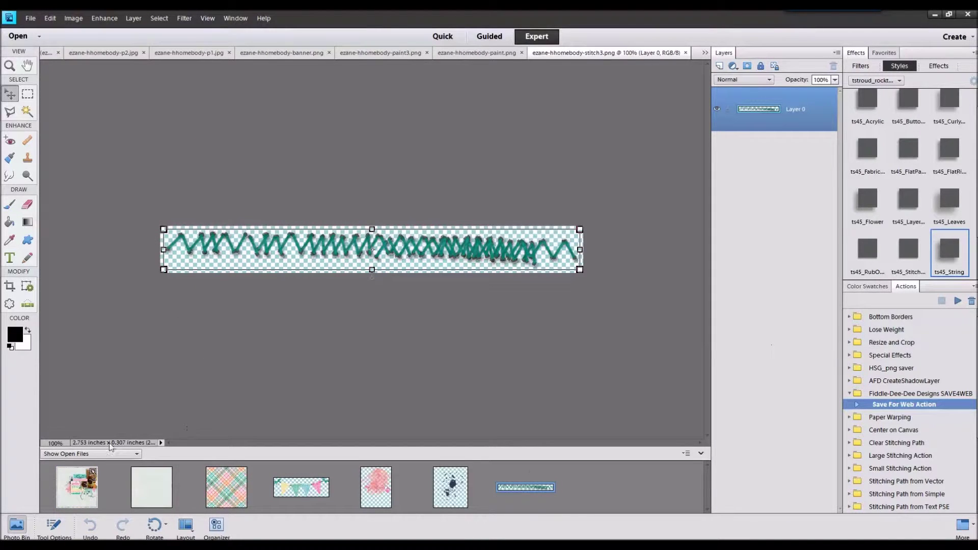
# Step: Add the teal zigzag stitching ezane-hhomebody-stitch3.png across the large photo's top edge, layered above the photos
pyautogui.doubleClick(66, 481)
pyautogui.moveTo(531, 491); pyautogui.dragTo(529, 101)
pyautogui.moveTo(799, 425); pyautogui.dragTo(792, 175)
pyautogui.moveTo(521, 98); pyautogui.dragTo(518, 100)
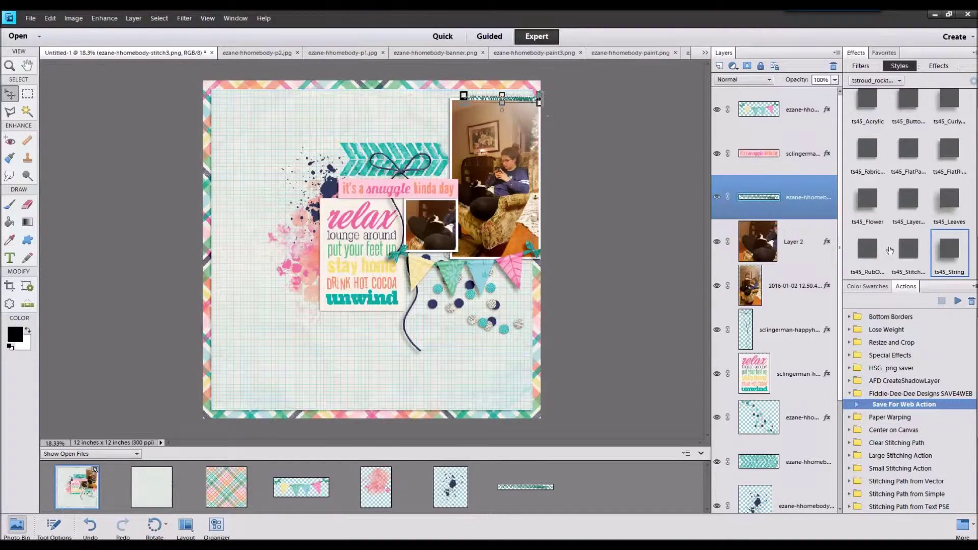
# Step: Add the navy arrow sclingerman-happyhomebody-arrow1.png above the chevron strip and give it the ts45_FlatPa... style
pyautogui.moveTo(977, 306); pyautogui.dragTo(659, 455)
pyautogui.doubleClick(85, 491)
pyautogui.moveTo(600, 488); pyautogui.dragTo(367, 127)
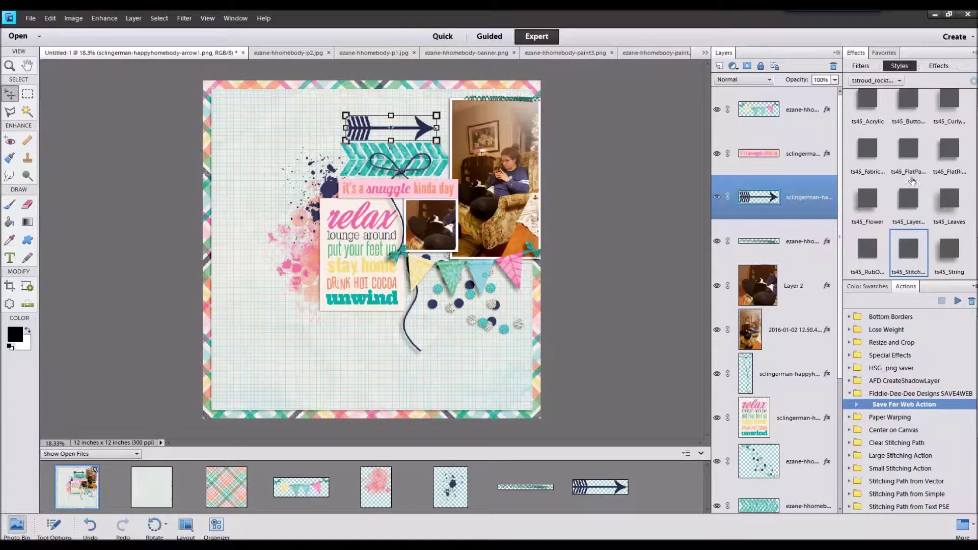
pyautogui.click(909, 152)
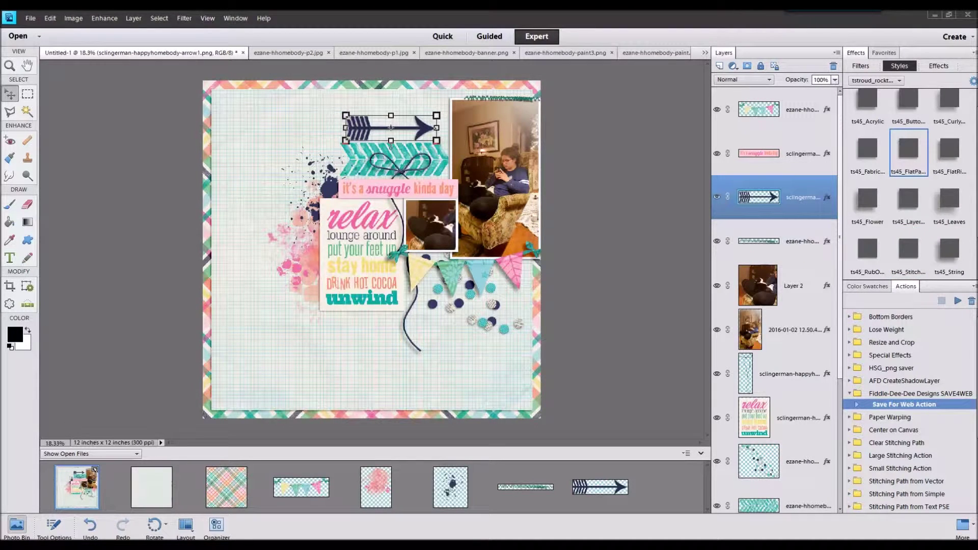
# Step: Add the "there is no place like home" word art ezane-hhomebody-wa2.png and shrink it to fit left of the chevron strip
pyautogui.moveTo(638, 453); pyautogui.dragTo(651, 461)
pyautogui.doubleClick(61, 484)
pyautogui.scroll(-1, 122, 478)
pyautogui.moveTo(96, 508); pyautogui.dragTo(356, 261)
pyautogui.moveTo(427, 206); pyautogui.dragTo(385, 240)
pyautogui.moveTo(354, 273); pyautogui.dragTo(307, 188)
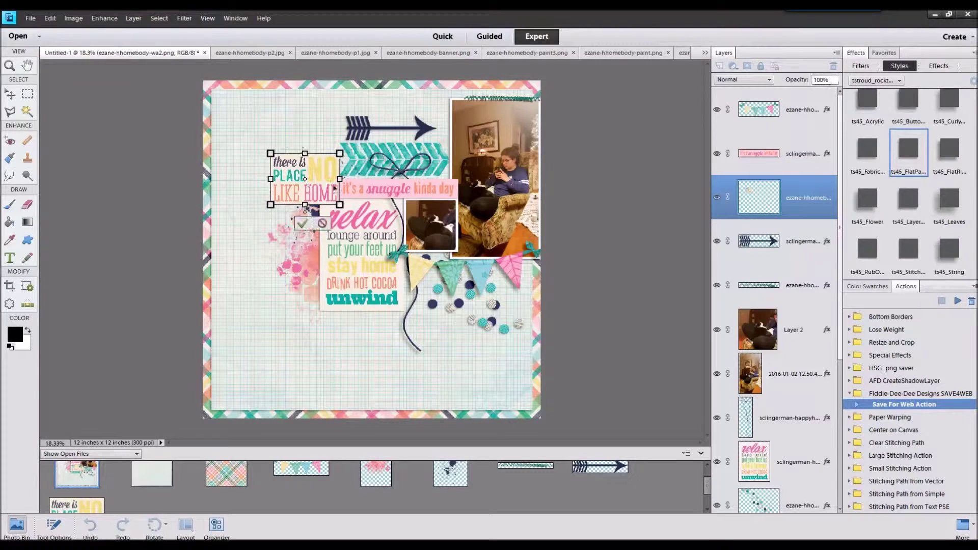
pyautogui.click(302, 223)
pyautogui.moveTo(309, 180)
pyautogui.mouseDown()
pyautogui.moveTo(298, 123)
pyautogui.moveTo(363, 118)
pyautogui.moveTo(445, 310)
pyautogui.moveTo(437, 329)
pyautogui.moveTo(436, 318)
pyautogui.moveTo(257, 260)
pyautogui.moveTo(286, 125)
pyautogui.moveTo(278, 116)
pyautogui.moveTo(302, 187)
pyautogui.mouseUp()
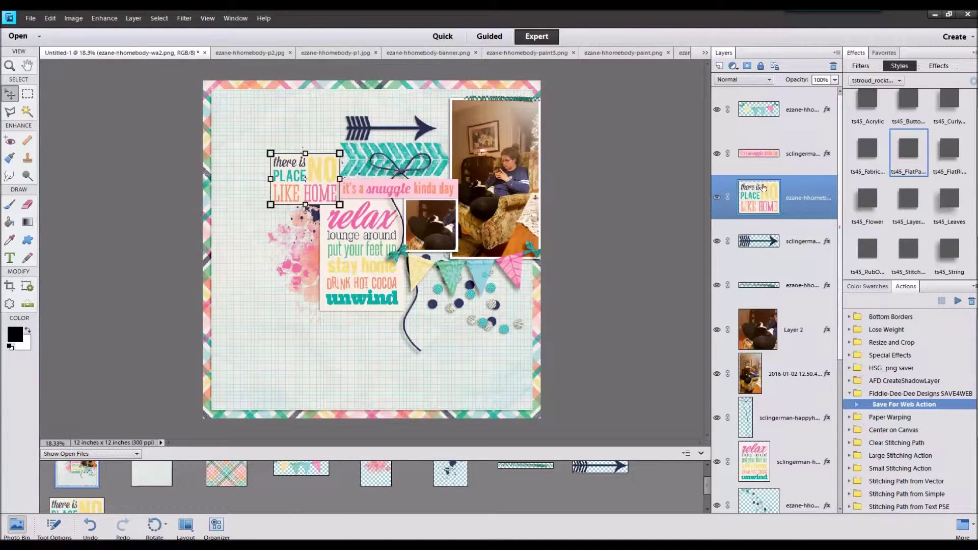
# Step: Move the navy splatter up beside the arrow's tail and layer it above the chevron strip
pyautogui.click(323, 208)
pyautogui.moveTo(322, 208); pyautogui.dragTo(338, 139)
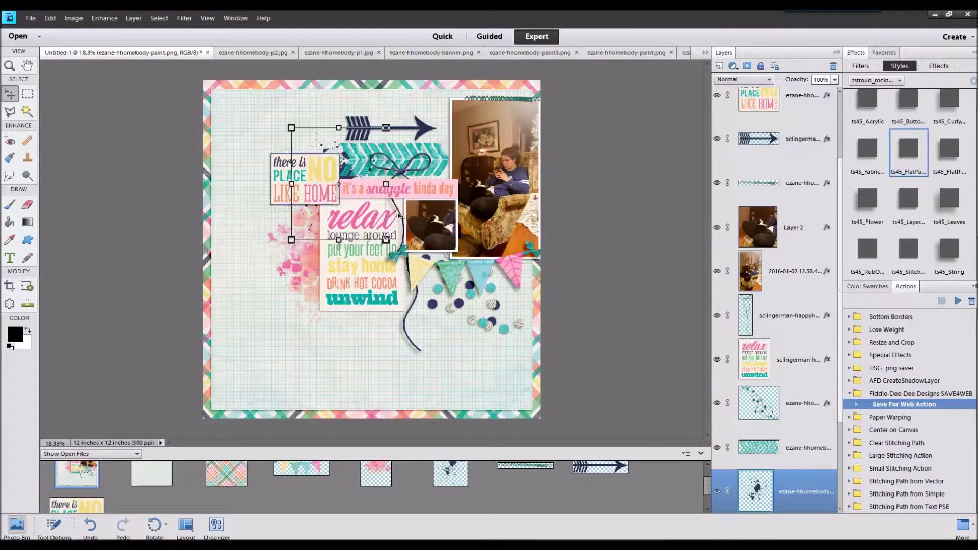
pyautogui.moveTo(761, 490); pyautogui.dragTo(759, 443)
pyautogui.click(622, 252)
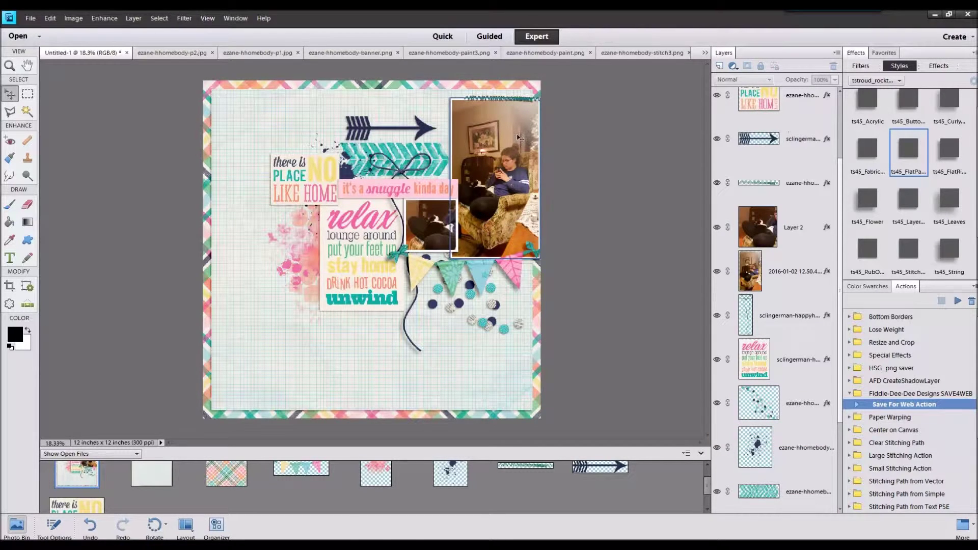
# Step: Try adding the teal house trim ezane-hhomebody-trim.png to the layout and delete its layer
pyautogui.moveTo(1, 255); pyautogui.dragTo(597, 484)
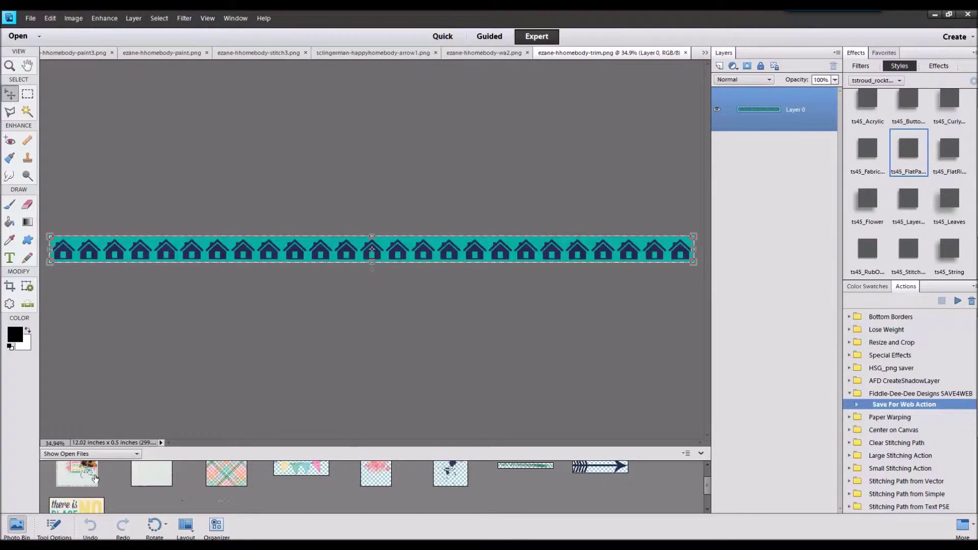
pyautogui.doubleClick(95, 479)
pyautogui.scroll(-1, 98, 484)
pyautogui.moveTo(148, 497); pyautogui.dragTo(327, 343)
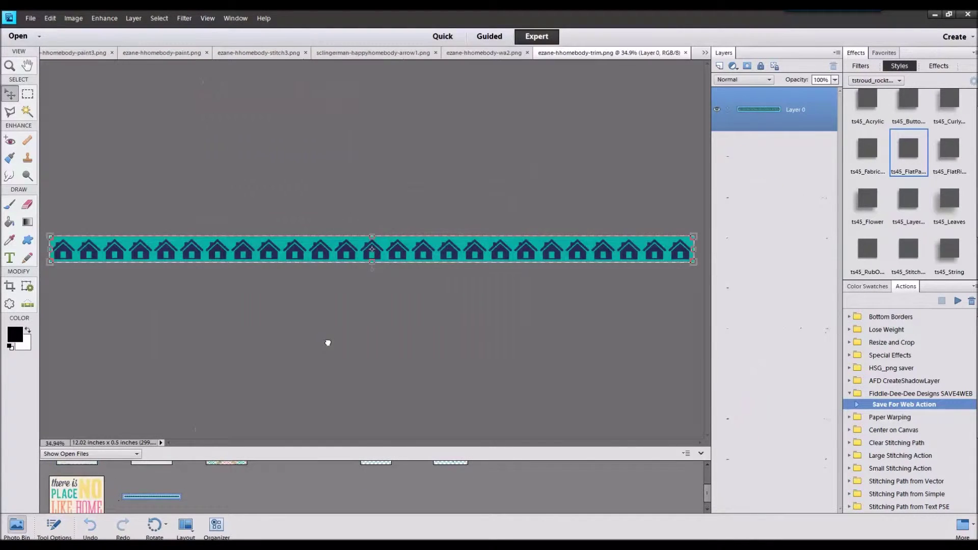
pyautogui.click(78, 464)
pyautogui.moveTo(151, 497); pyautogui.dragTo(369, 351)
pyautogui.rightClick(768, 118)
pyautogui.click(794, 151)
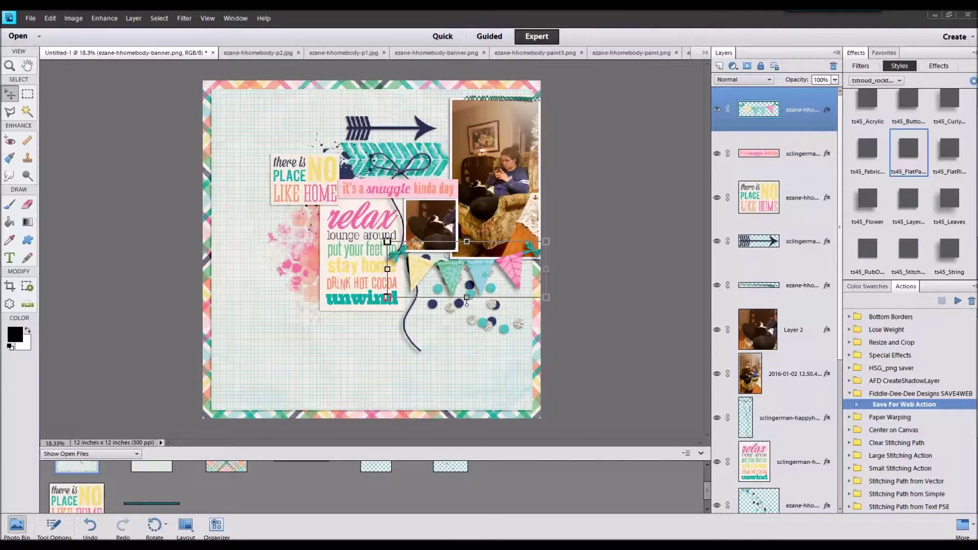
# Step: Add the stitched frame ezane-hhomebody-stitch5.png beneath the coral splatter and enlarge it to follow the grid paper's edges
pyautogui.moveTo(723, 456); pyautogui.dragTo(617, 478)
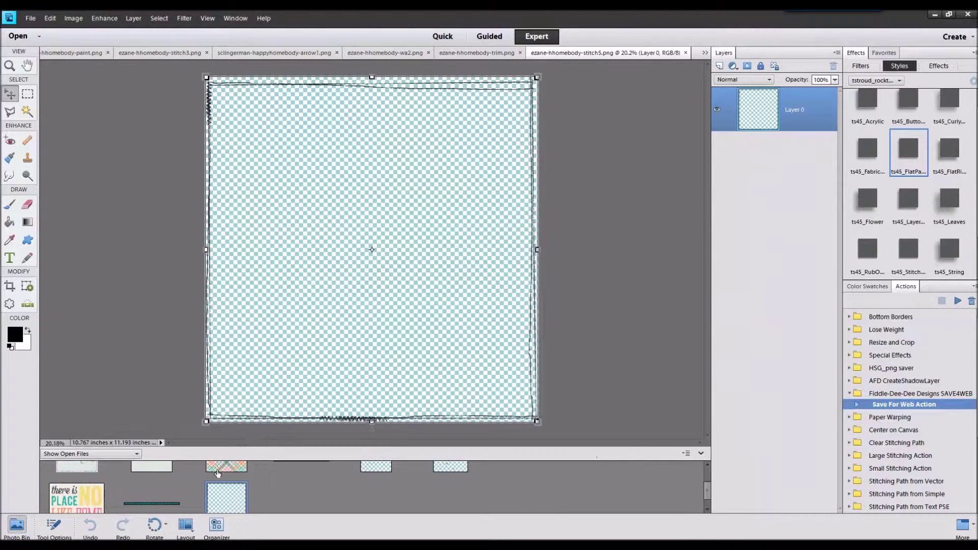
pyautogui.click(92, 475)
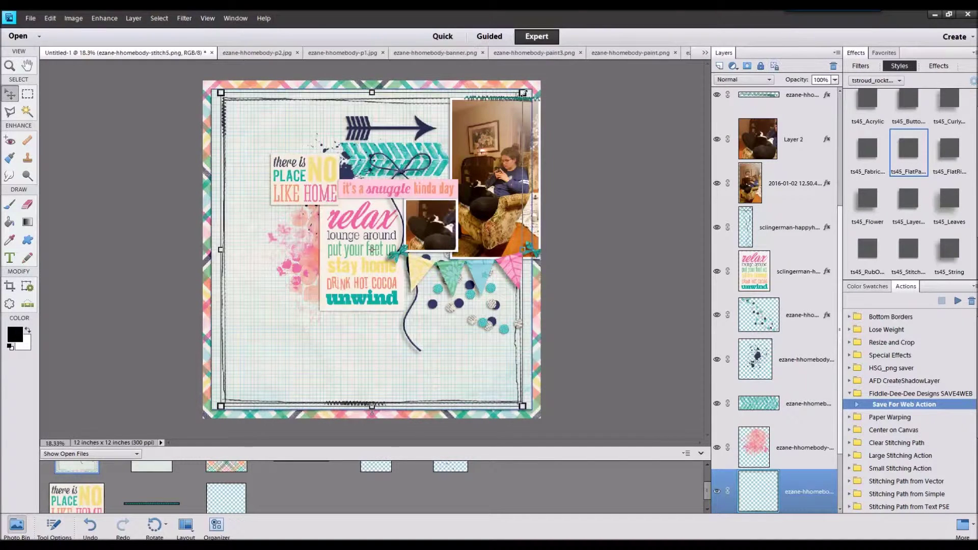
pyautogui.moveTo(523, 93); pyautogui.dragTo(537, 78)
pyautogui.moveTo(486, 188); pyautogui.dragTo(477, 199)
pyautogui.moveTo(527, 87); pyautogui.dragTo(533, 82)
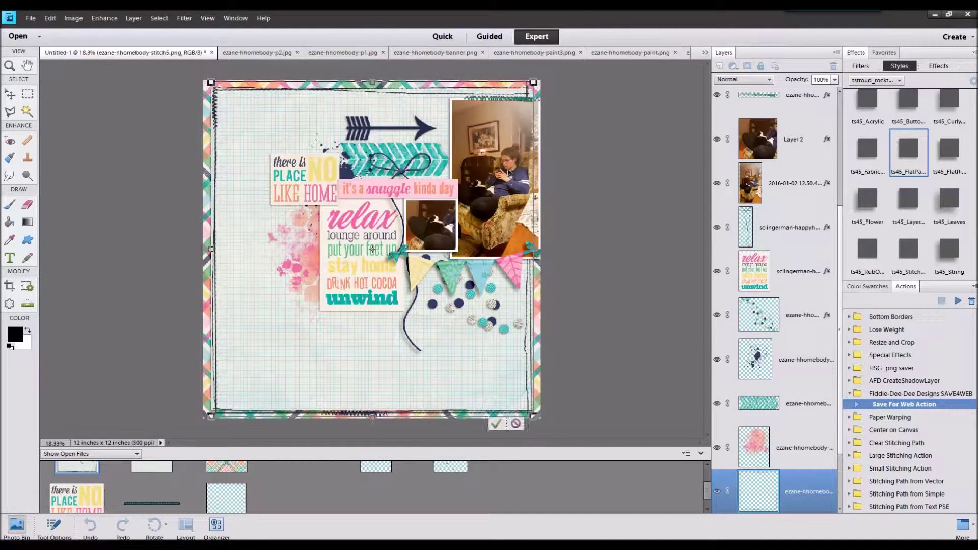
pyautogui.click(495, 424)
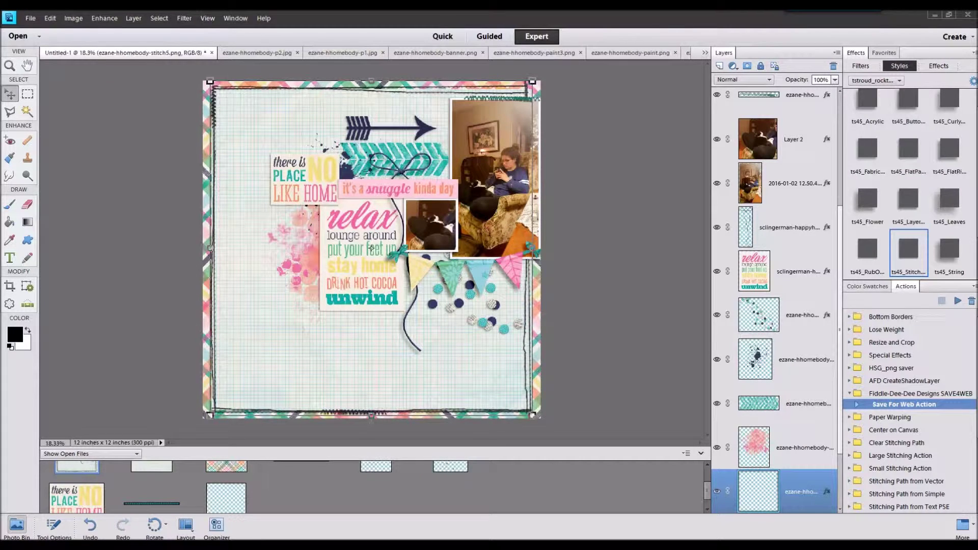
# Step: Open sclingerman-happyhomebody-edgestamp.png and close the other open paper and element files except the layout
pyautogui.moveTo(566, 393); pyautogui.dragTo(554, 474)
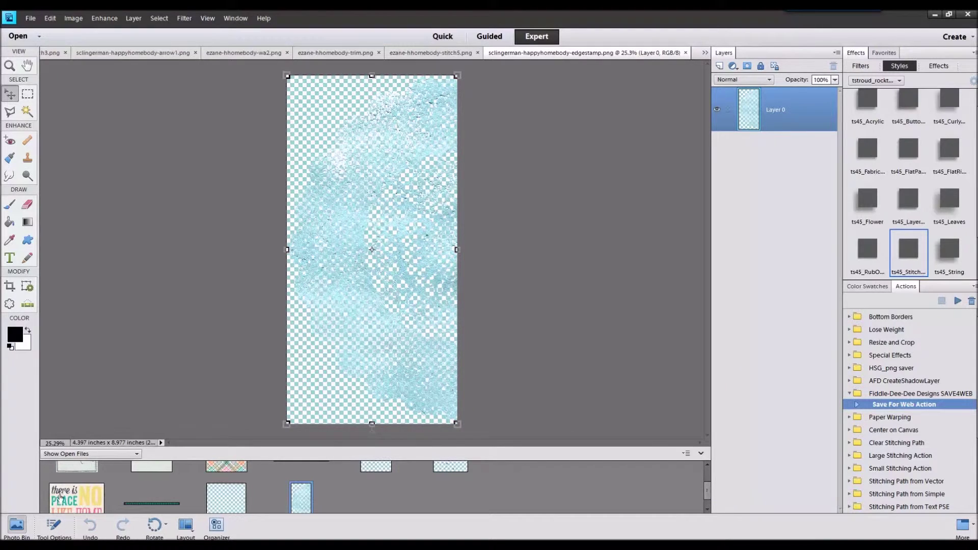
pyautogui.click(150, 468)
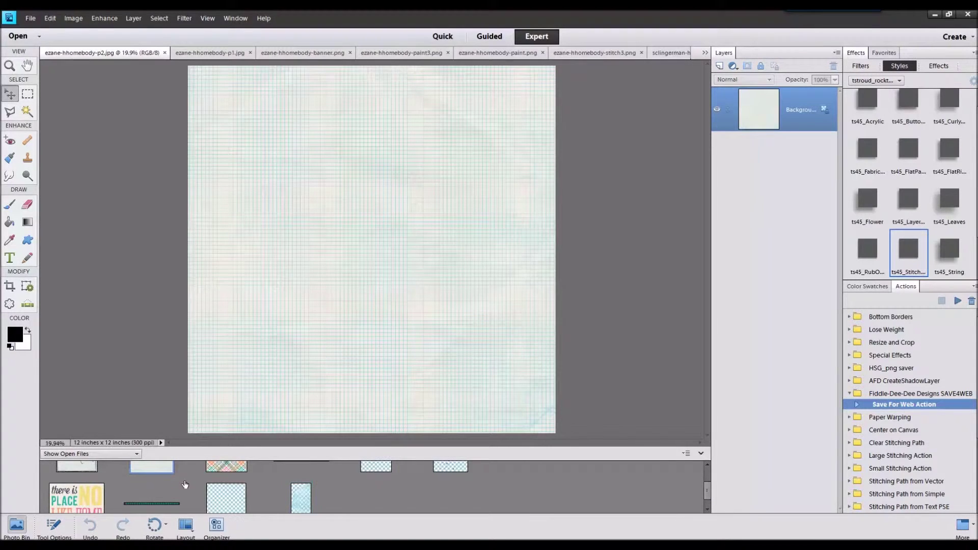
pyautogui.rightClick(221, 503)
pyautogui.click(253, 366)
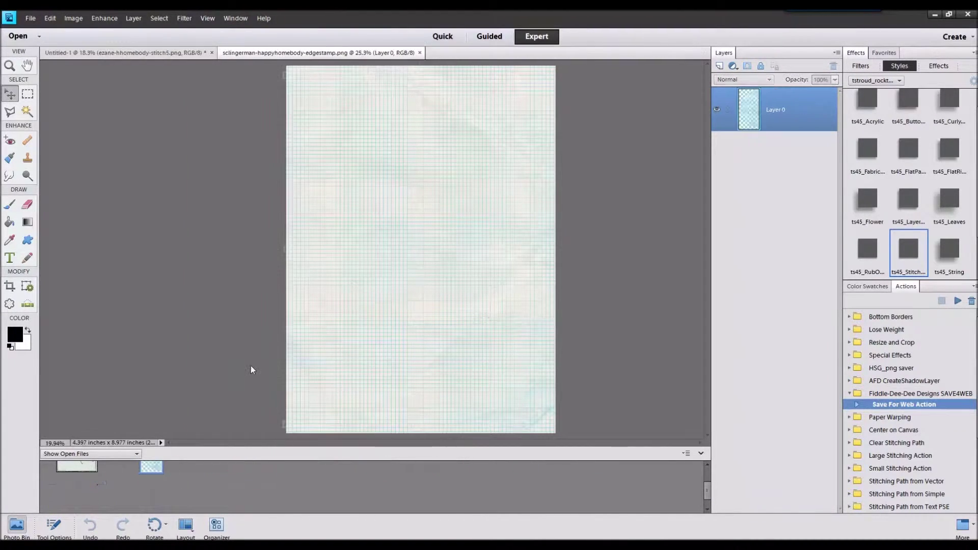
# Step: Add the blue edge stamp along the left side of the layout and flip its layer horizontally
pyautogui.moveTo(157, 492); pyautogui.dragTo(293, 308)
pyautogui.doubleClick(70, 495)
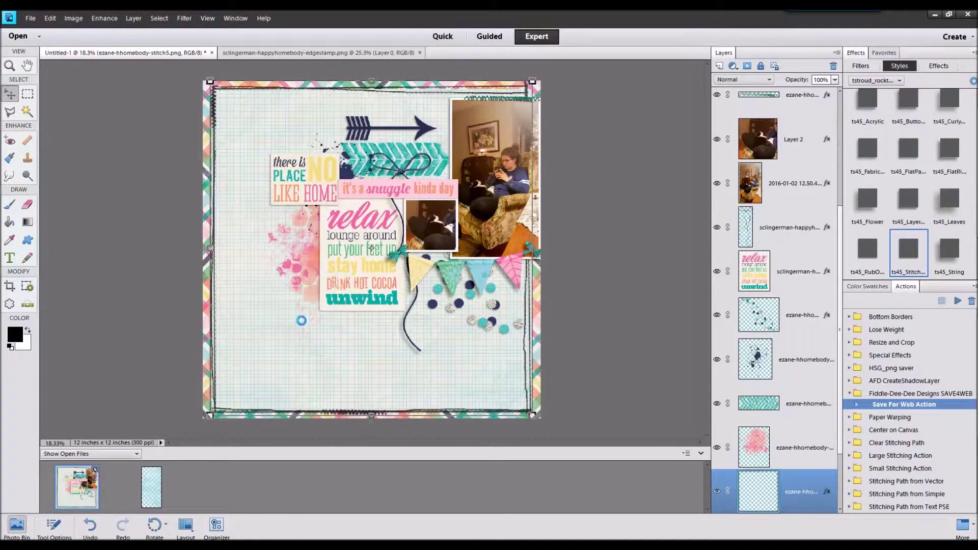
pyautogui.moveTo(373, 337); pyautogui.dragTo(259, 208)
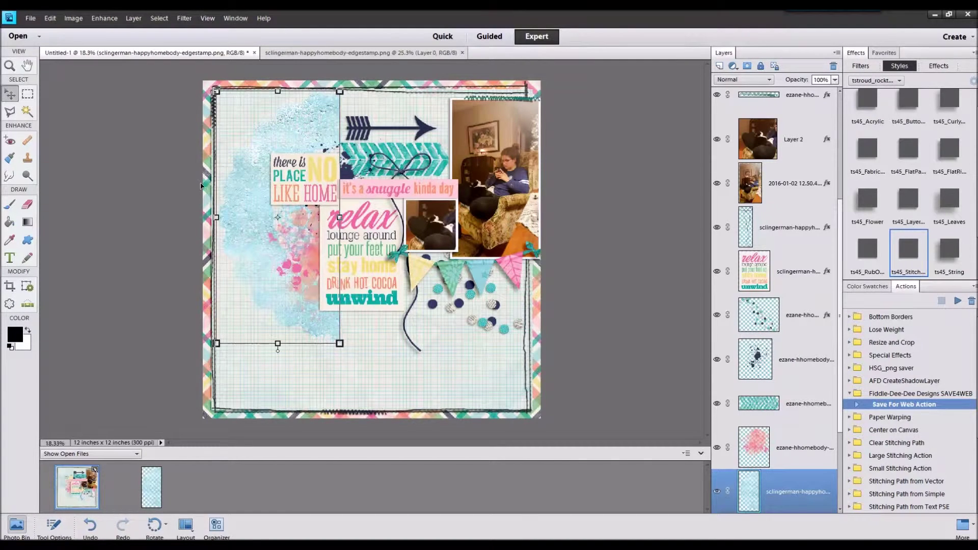
pyautogui.click(74, 18)
pyautogui.moveTo(109, 46)
pyautogui.click(214, 144)
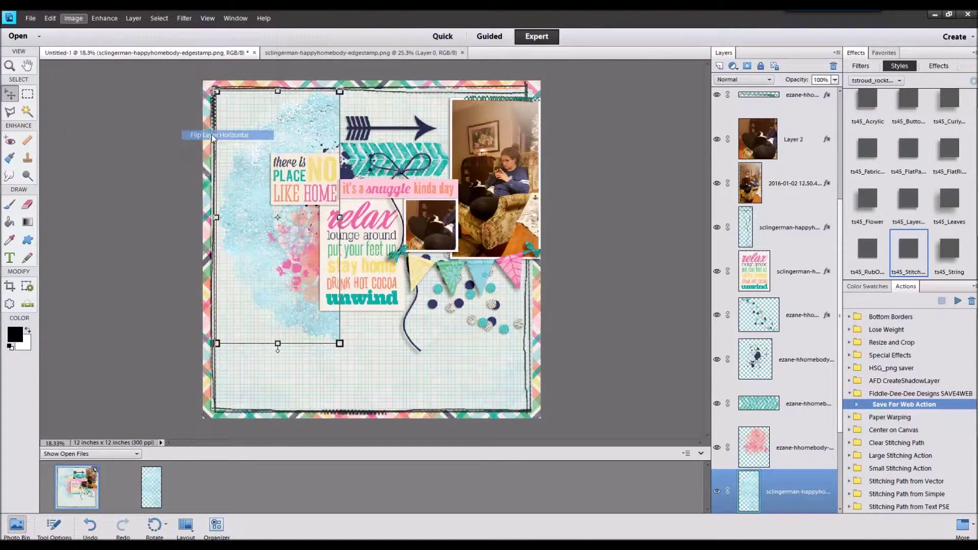
# Step: Move the edge stamp layer below the stitched frame, directly above the grid paper
pyautogui.scroll(-1, 778, 438)
pyautogui.scroll(-2, 778, 438)
pyautogui.moveTo(781, 371); pyautogui.dragTo(787, 425)
pyautogui.scroll(3, 355, 167)
# Step: Select the grid paper together with the edge stamp and align their left edges
pyautogui.keyDown('ctrl'); pyautogui.click(803, 447); pyautogui.keyUp('ctrl')
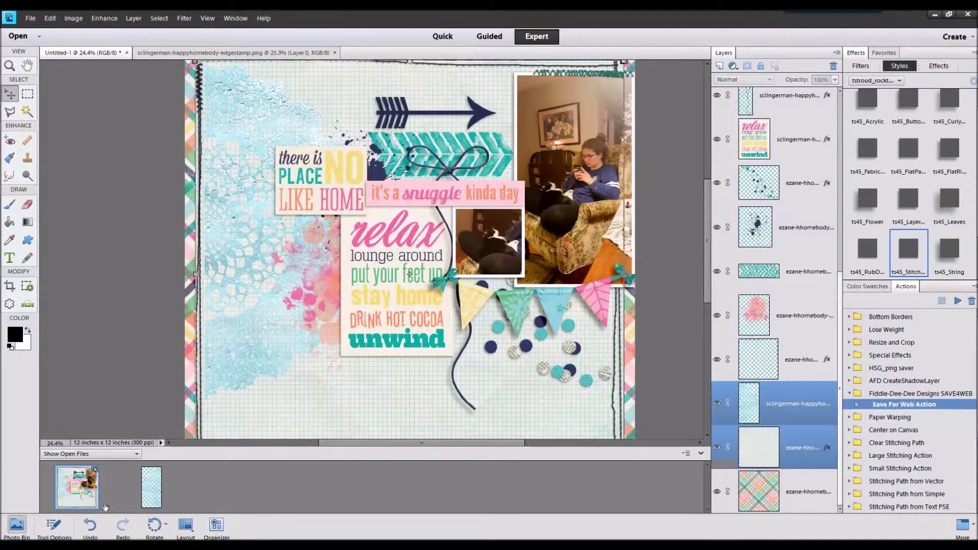
pyautogui.click(54, 525)
pyautogui.click(238, 469)
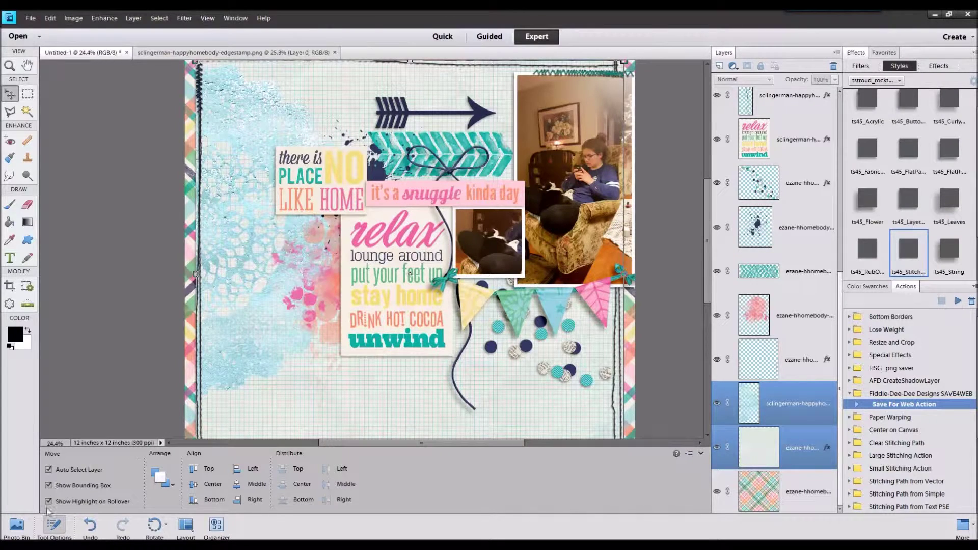
pyautogui.click(17, 525)
pyautogui.scroll(-1, 305, 228)
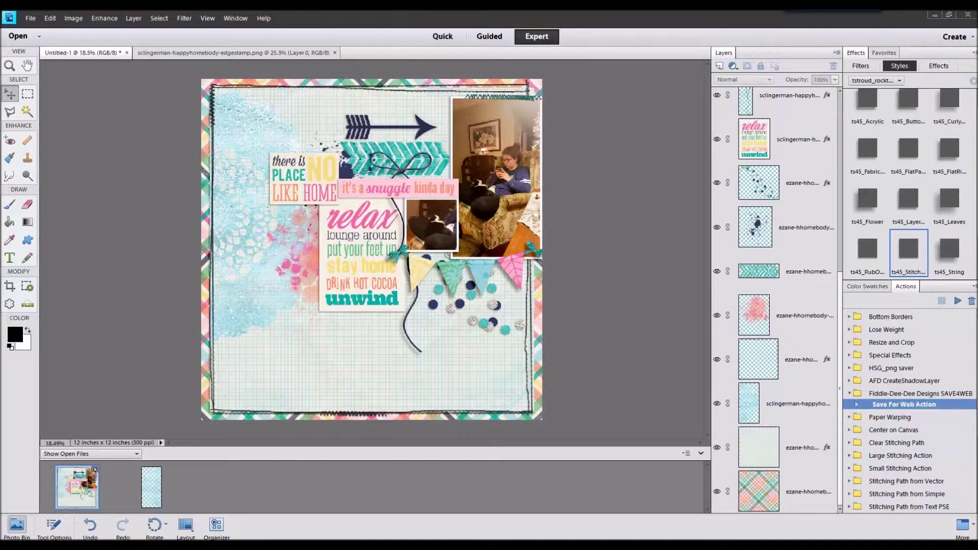
# Step: Add sclingerman-happyhomebody-newsprintstamp.png to the layout, layered directly above the blue edge stamp
pyautogui.moveTo(906, 368); pyautogui.dragTo(306, 434)
pyautogui.click(94, 492)
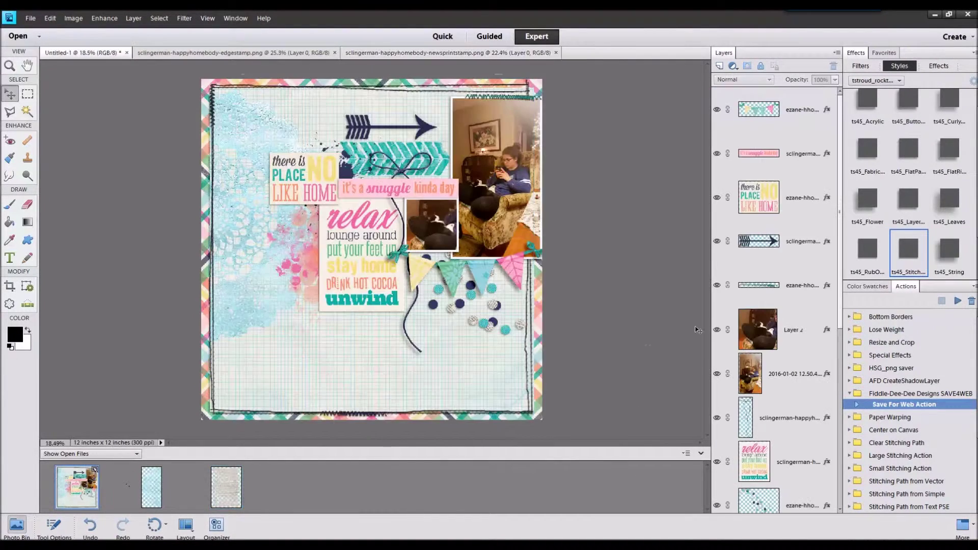
pyautogui.click(804, 377)
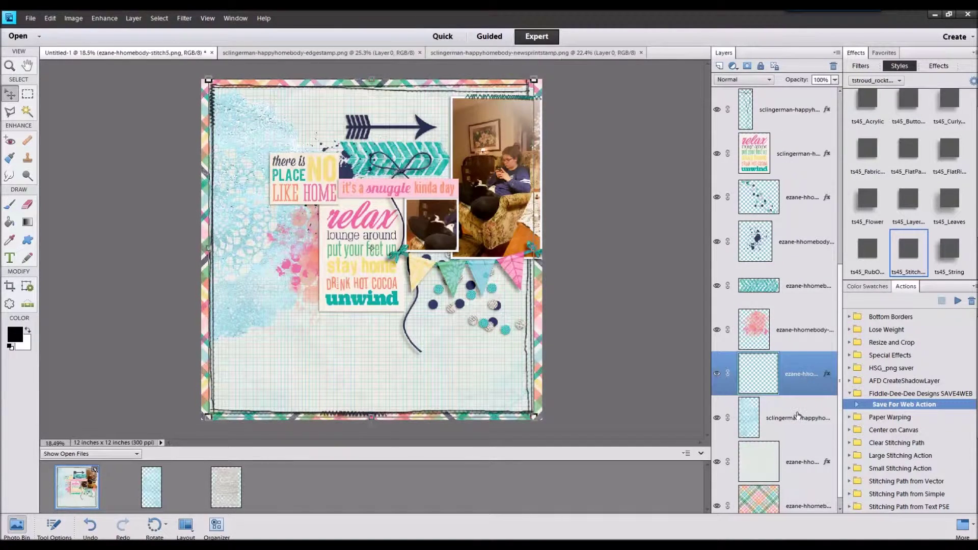
pyautogui.click(798, 416)
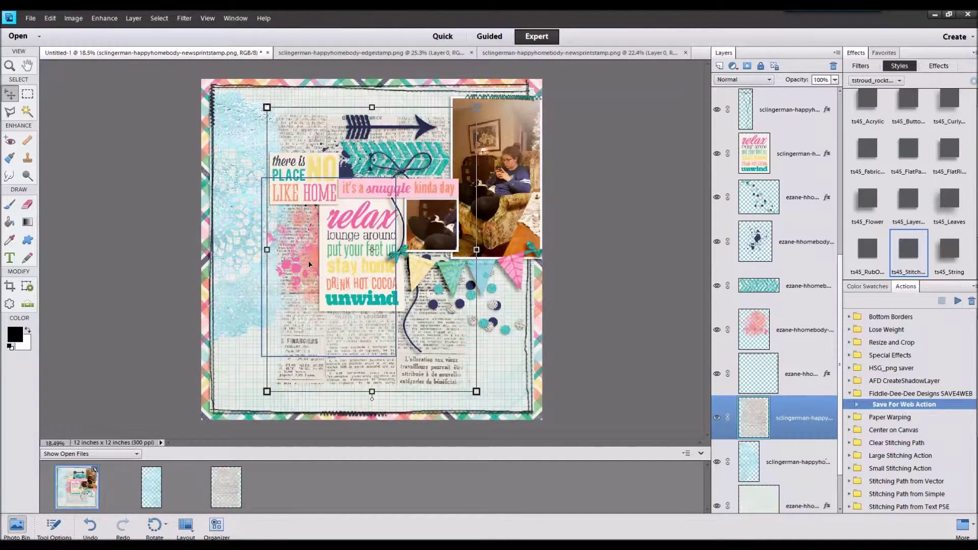
pyautogui.moveTo(478, 108); pyautogui.dragTo(420, 184)
pyautogui.moveTo(419, 248); pyautogui.dragTo(527, 148)
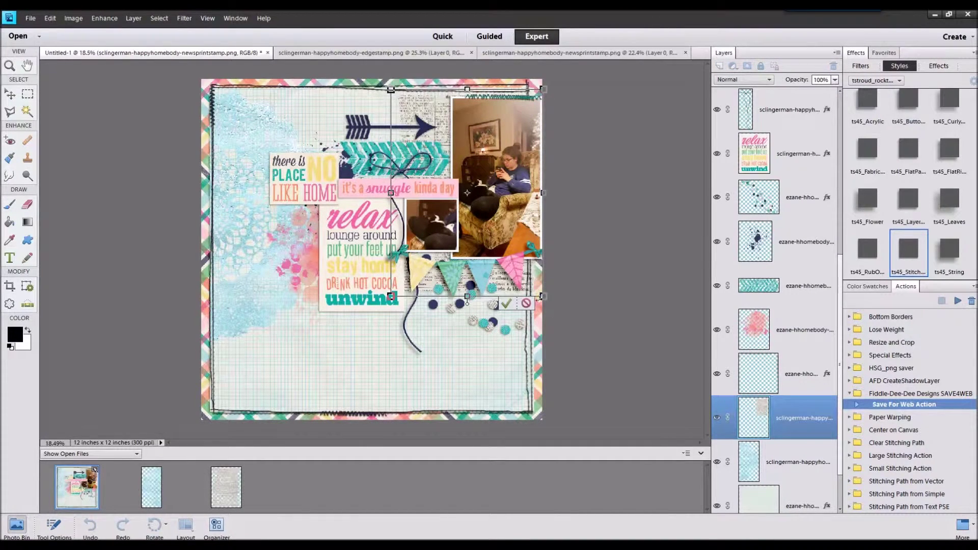
pyautogui.click(527, 304)
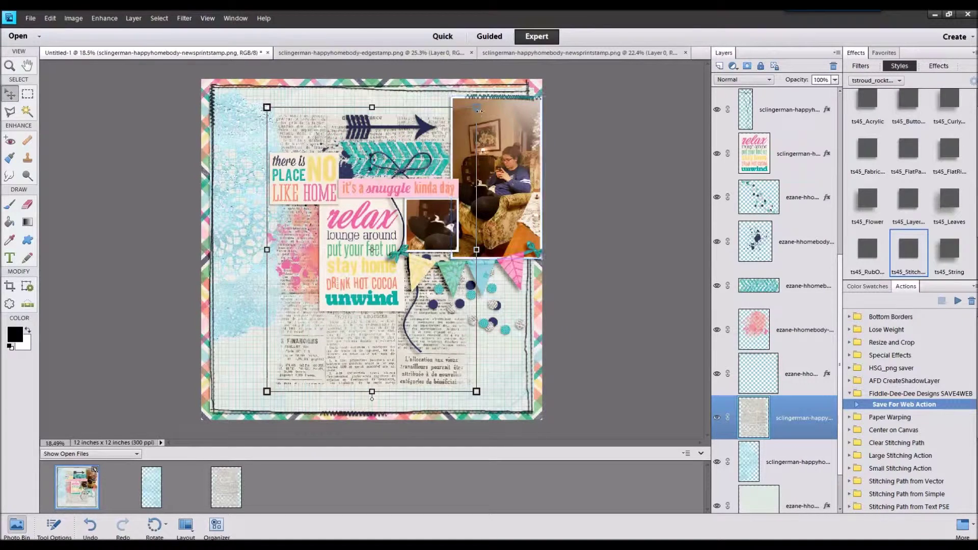
# Step: Shrink the newsprint stamp and place it behind the "there is no place like home" and "relax" word art
pyautogui.moveTo(479, 109); pyautogui.dragTo(384, 237)
pyautogui.moveTo(360, 295); pyautogui.dragTo(359, 203)
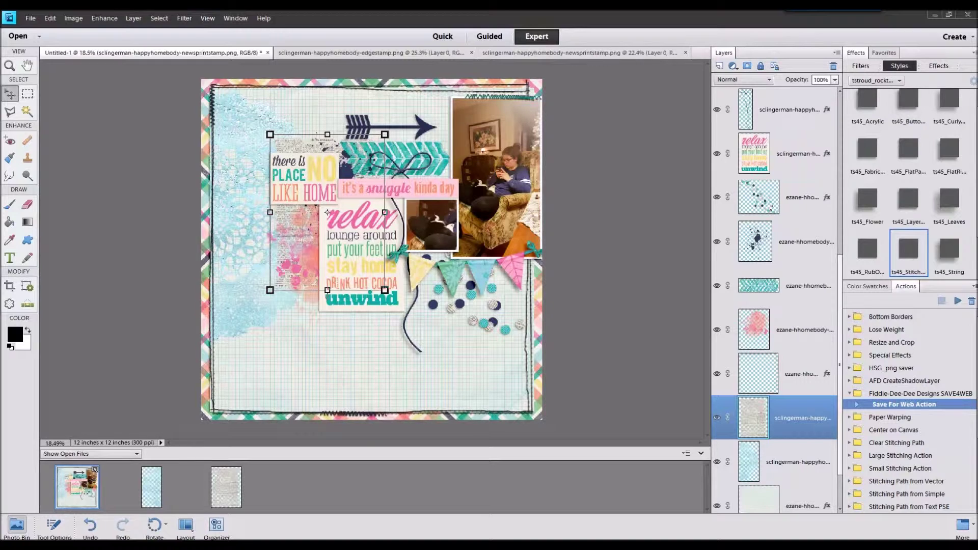
# Step: Add the striped washi tape sclingerman-happyhomebody-washitape-2.png below the banner, behind the confetti and the "relax" word art
pyautogui.moveTo(545, 478); pyautogui.dragTo(559, 464)
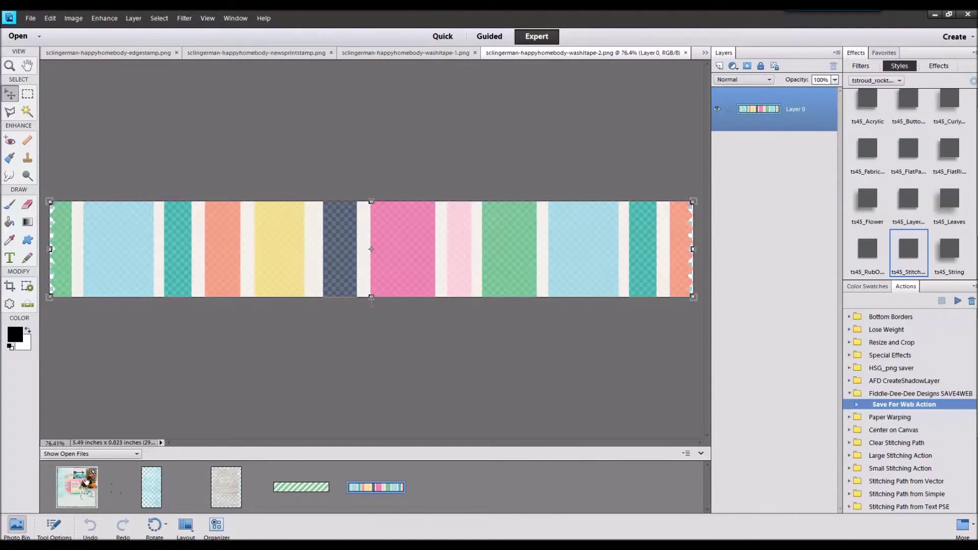
pyautogui.moveTo(86, 479); pyautogui.dragTo(81, 484)
pyautogui.moveTo(366, 273); pyautogui.dragTo(453, 306)
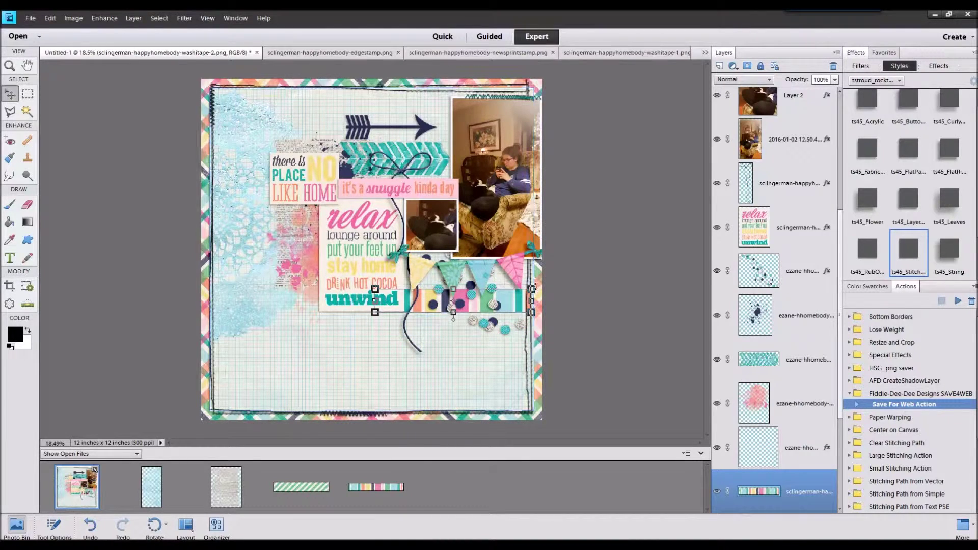
# Step: Add the green striped washi tape below the multicolour tape and shrink both tapes together
pyautogui.moveTo(321, 487); pyautogui.dragTo(515, 327)
pyautogui.scroll(-1, 775, 463)
pyautogui.keyDown('shift'); pyautogui.click(809, 491); pyautogui.keyUp('shift')
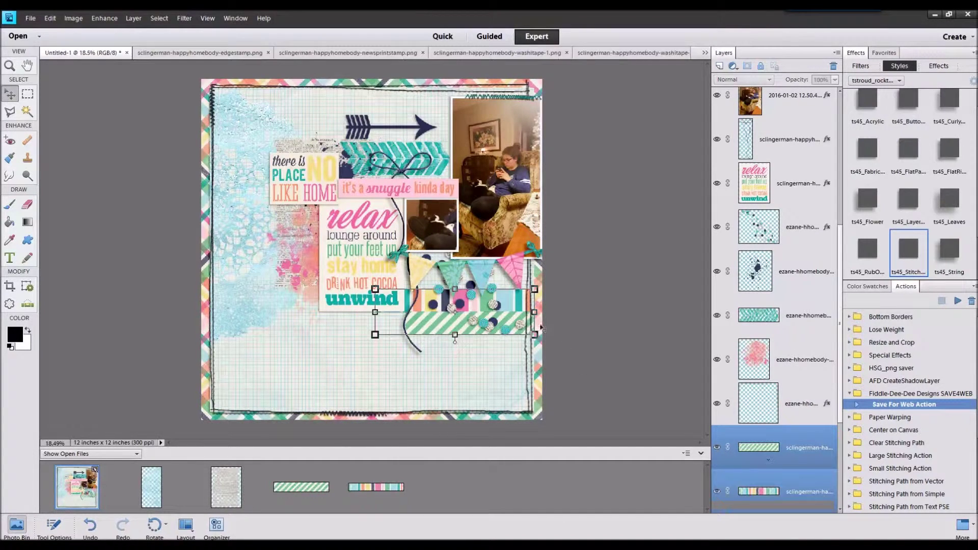
pyautogui.moveTo(534, 290); pyautogui.dragTo(521, 317)
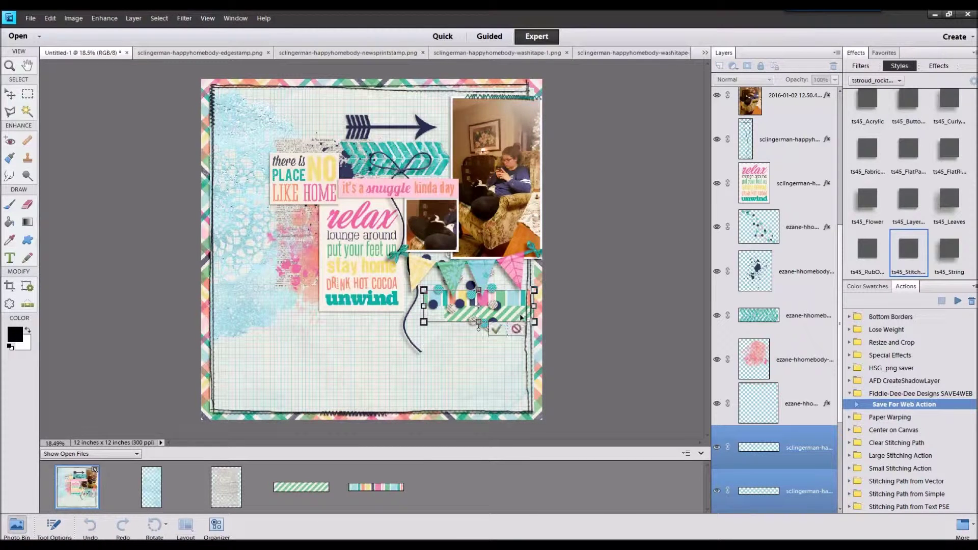
pyautogui.click(496, 330)
# Step: Move both washi tapes to the lower right corner of the layout, multicolour above green with a small gap
pyautogui.moveTo(514, 303); pyautogui.dragTo(515, 384)
pyautogui.moveTo(487, 314); pyautogui.dragTo(482, 396)
pyautogui.click(480, 381)
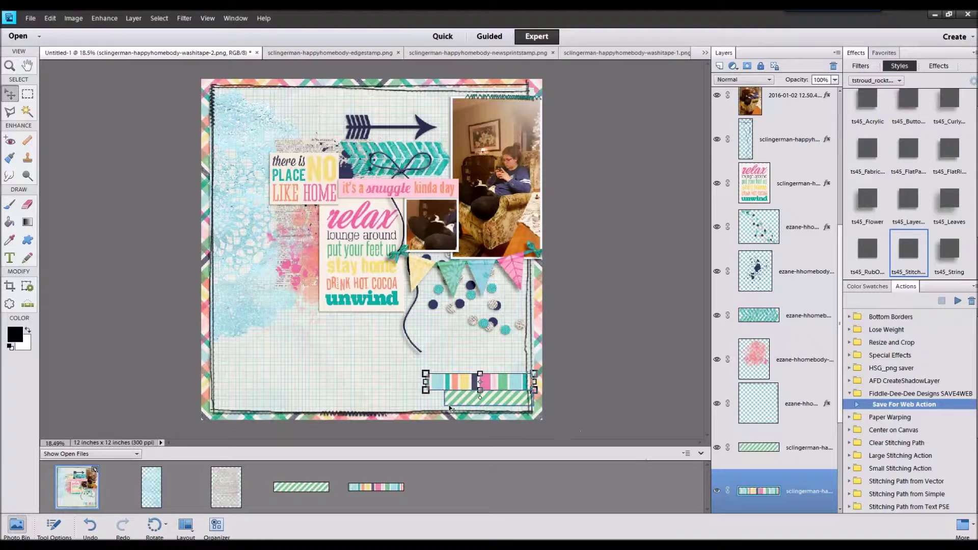
pyautogui.moveTo(452, 385); pyautogui.dragTo(453, 382)
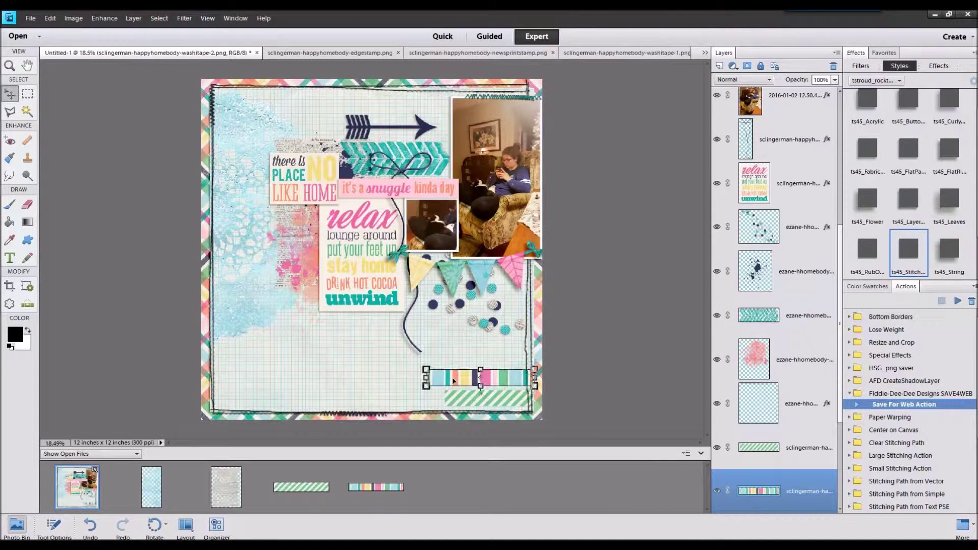
# Step: Apply the ts45_RubO... style to both washi tapes together
pyautogui.keyDown('shift'); pyautogui.click(483, 399); pyautogui.keyUp('shift')
pyautogui.click(867, 252)
pyautogui.click(620, 259)
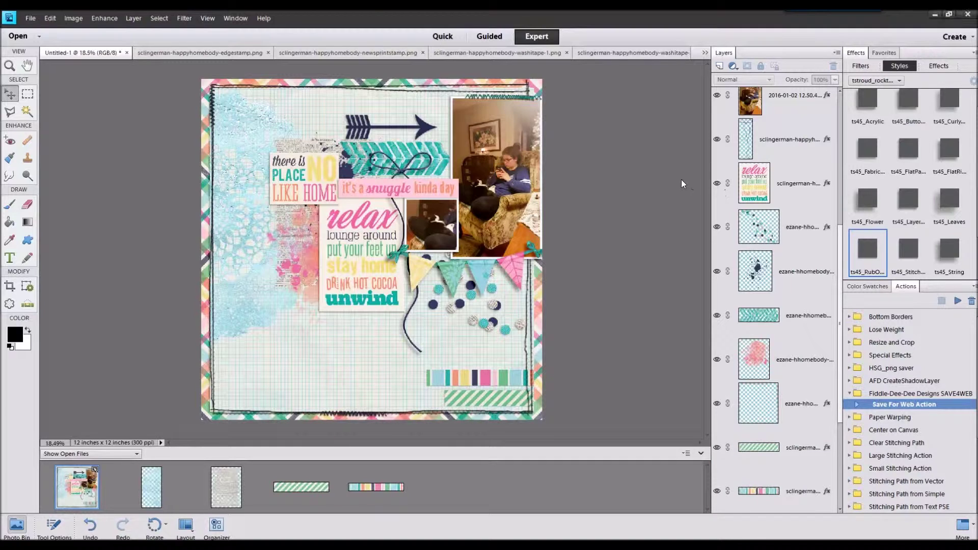
# Step: Add sclingerman-happyhomebody-flower1.png to the layout above the banner layer and give it the ts45_Flower style
pyautogui.hotkey('ctrl', '=')
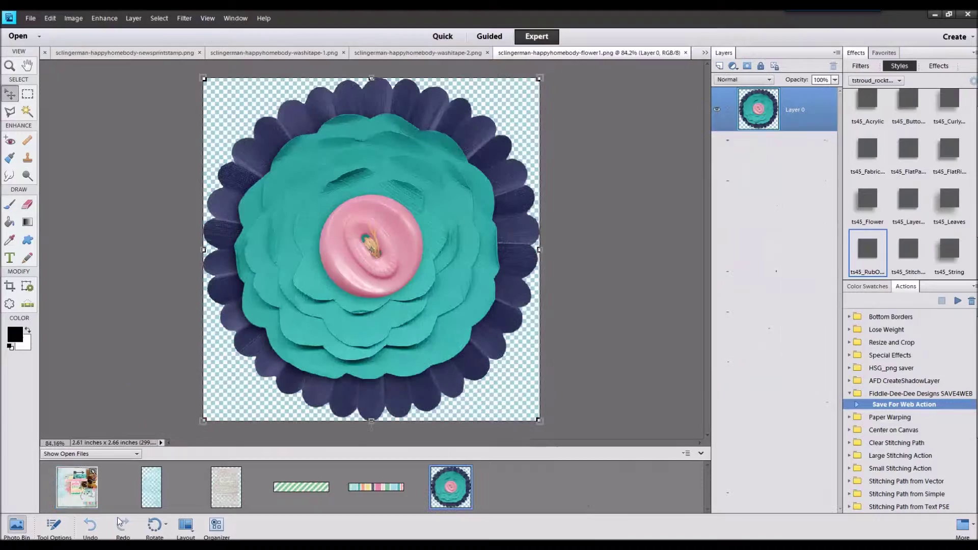
pyautogui.click(77, 501)
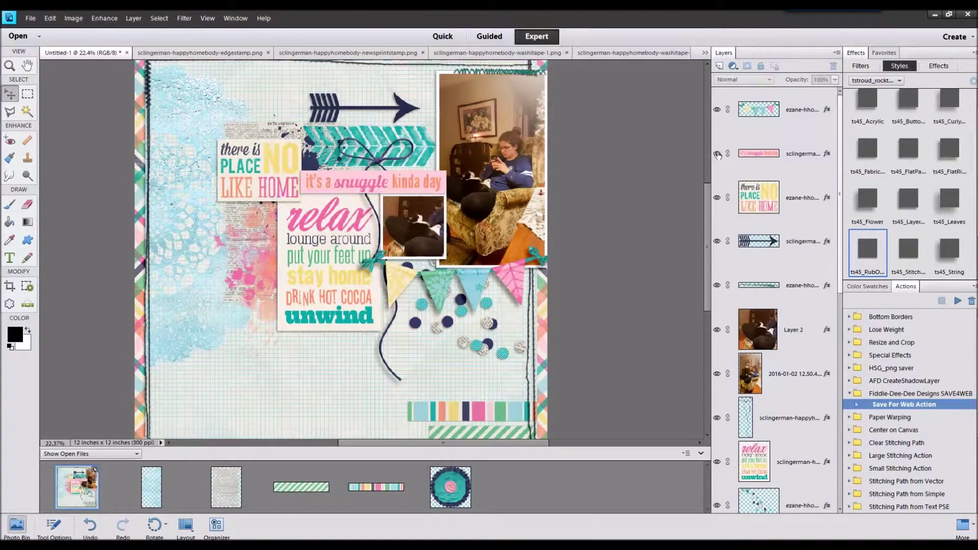
pyautogui.click(762, 129)
pyautogui.moveTo(451, 488); pyautogui.dragTo(339, 311)
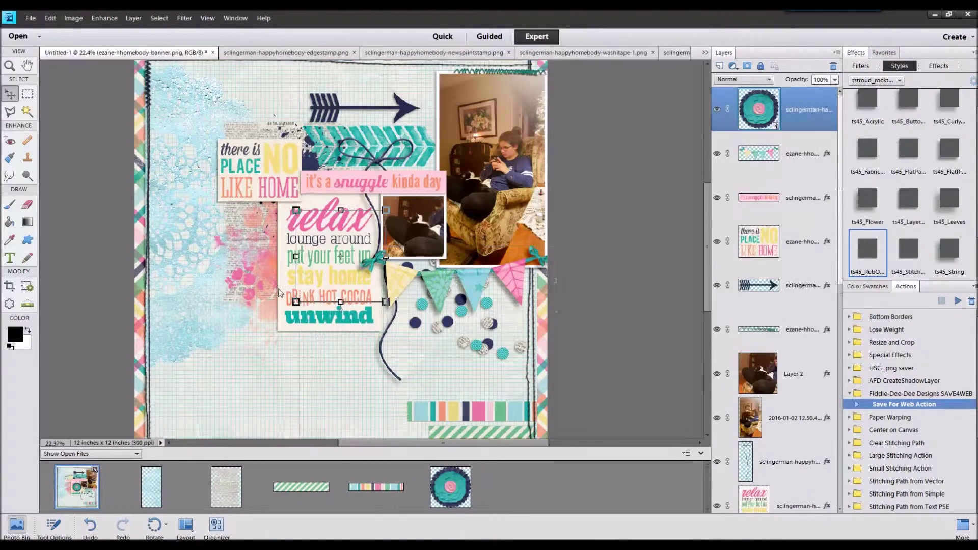
pyautogui.click(872, 208)
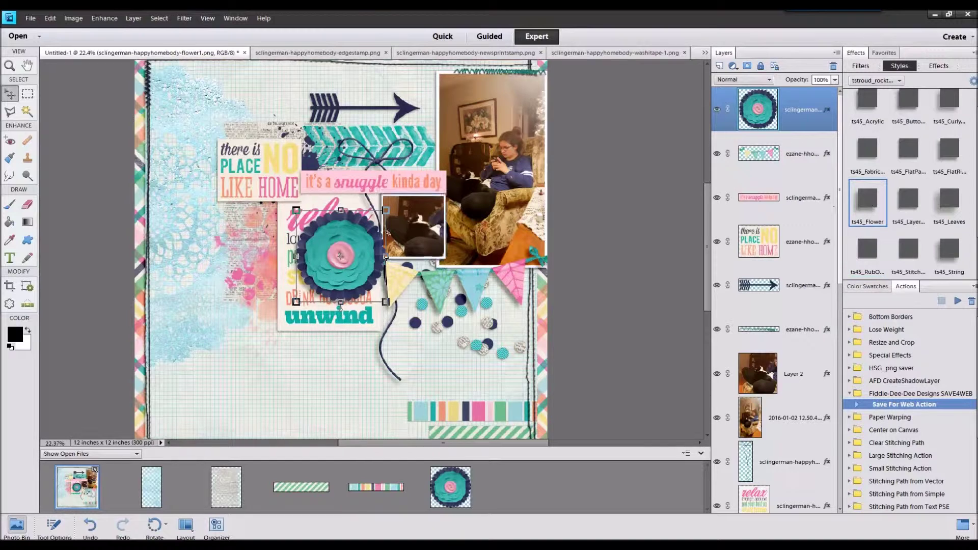
# Step: Shrink the teal and navy rosette and place it below "there is no place like home", beside the "relax" word art
pyautogui.moveTo(385, 210); pyautogui.dragTo(364, 232)
pyautogui.moveTo(329, 267); pyautogui.dragTo(253, 226)
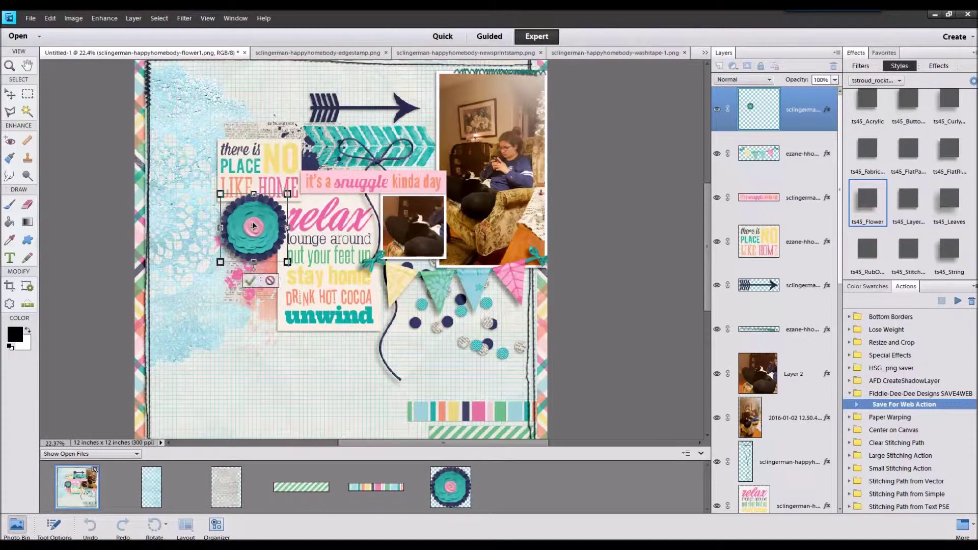
pyautogui.click(251, 280)
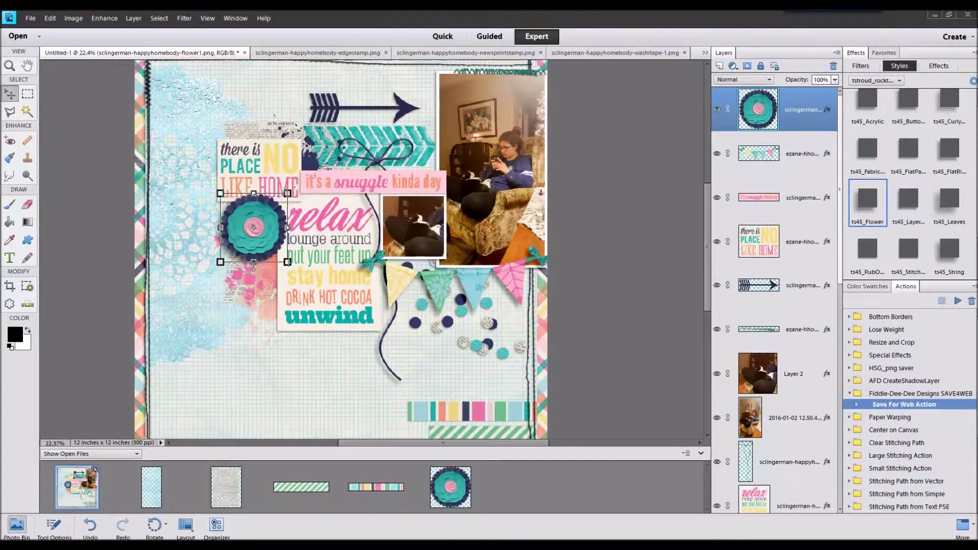
# Step: Add the pink flower sclingerman-happyhomebody-flower5.png to the layout and apply the ts45_Layer... style
pyautogui.moveTo(543, 412); pyautogui.dragTo(544, 451)
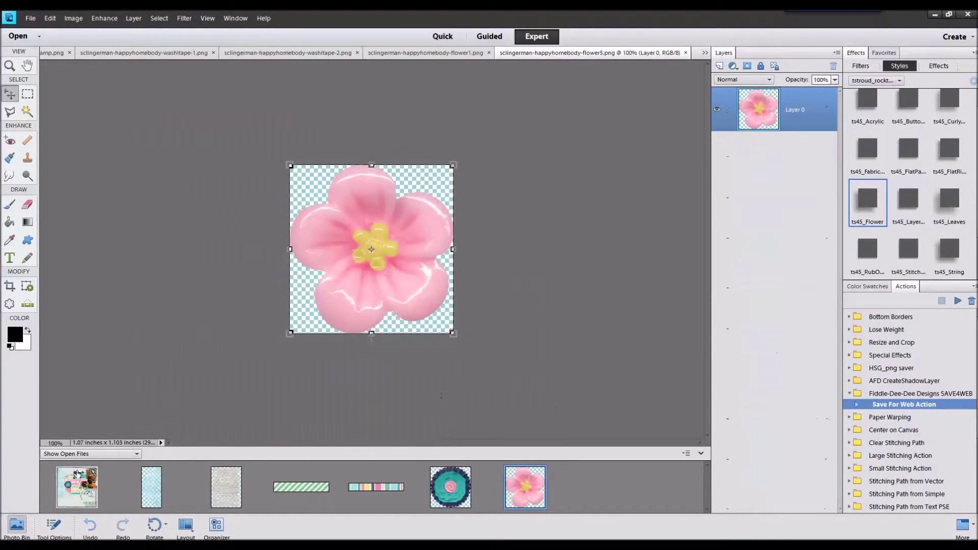
pyautogui.click(68, 484)
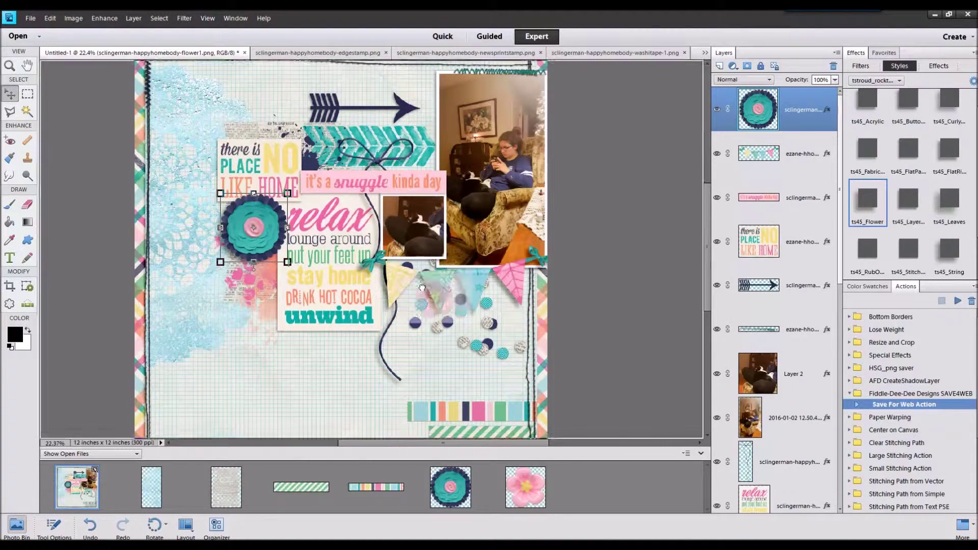
pyautogui.click(908, 202)
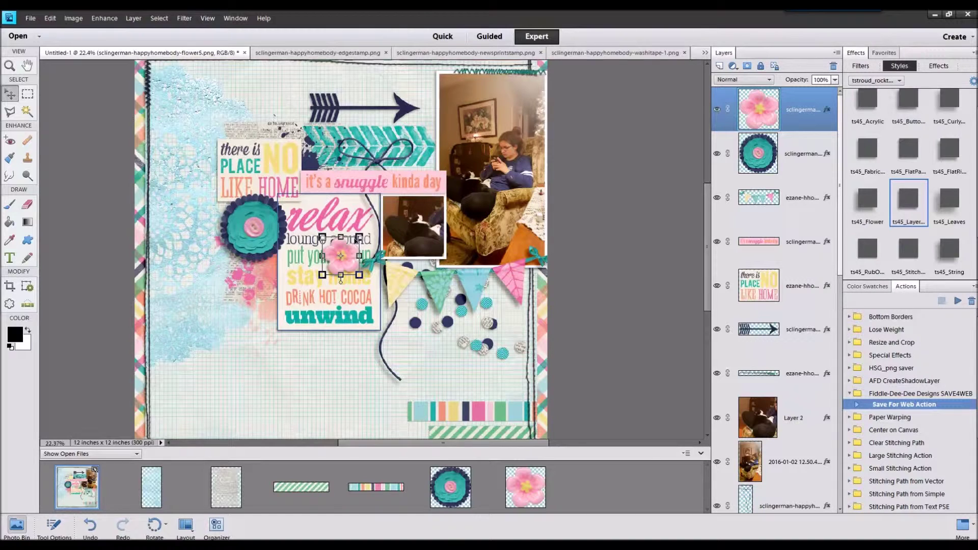
# Step: Shrink the pink flower beside the large photo's left edge, and shrink the navy arrow along the chevron strip's upper edge
pyautogui.moveTo(348, 260); pyautogui.dragTo(441, 117)
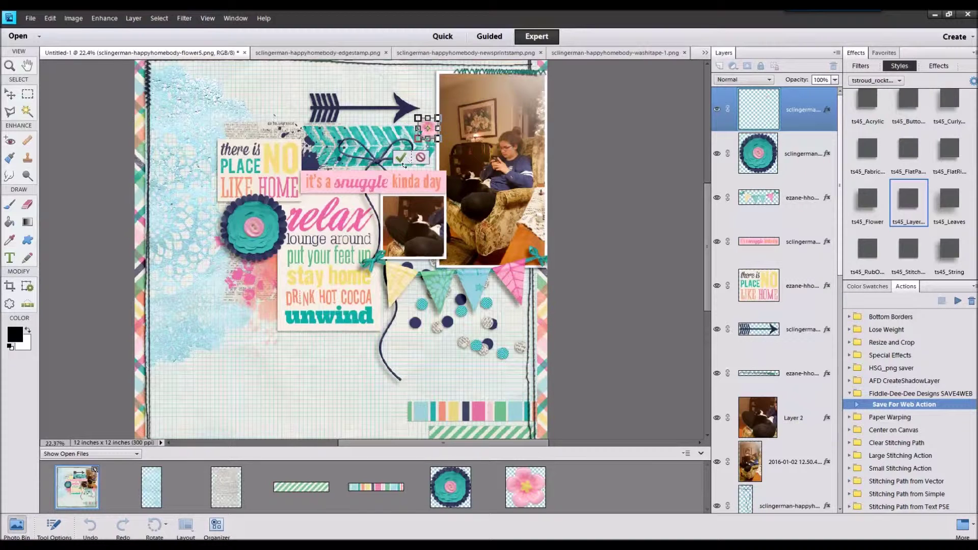
pyautogui.click(404, 161)
pyautogui.click(407, 111)
pyautogui.moveTo(421, 93); pyautogui.dragTo(396, 130)
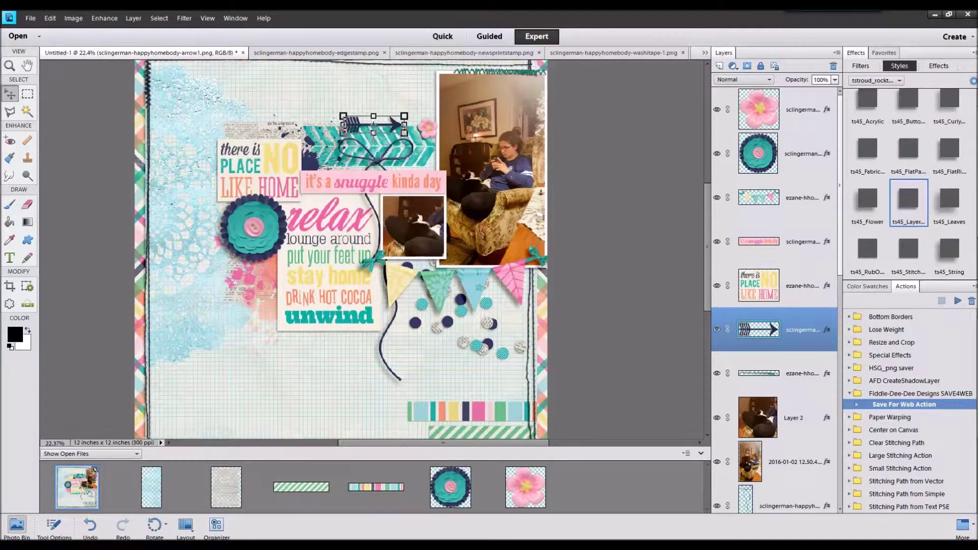
# Step: Close the used element files and open the five ezane-hhomebody flower images, returning to the layout
pyautogui.click(157, 496)
pyautogui.rightClick(507, 488)
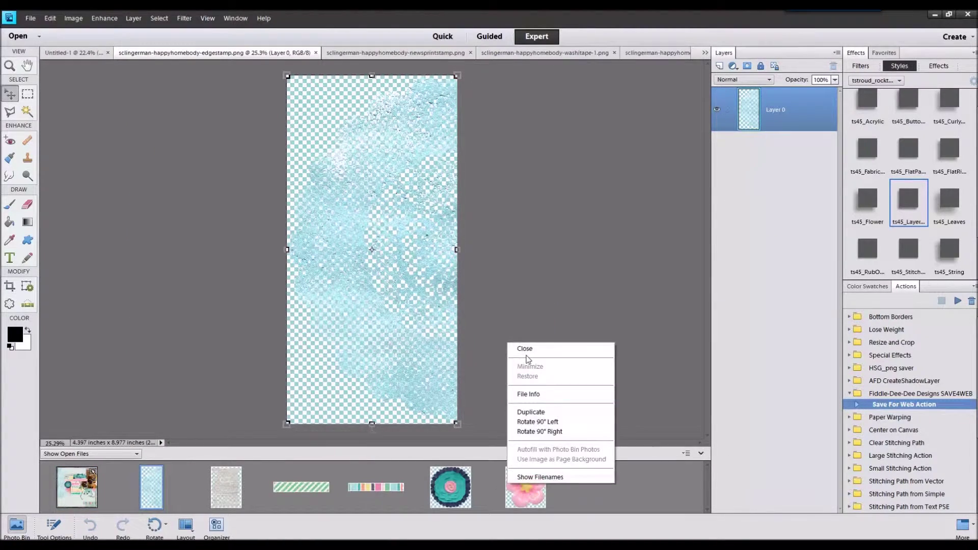
pyautogui.click(560, 348)
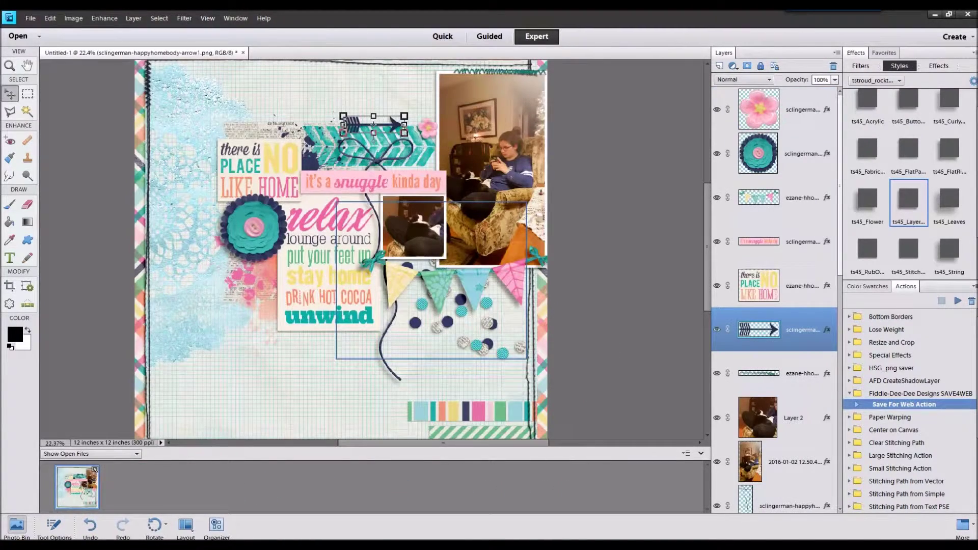
pyautogui.moveTo(939, 369); pyautogui.dragTo(618, 458)
pyautogui.click(92, 479)
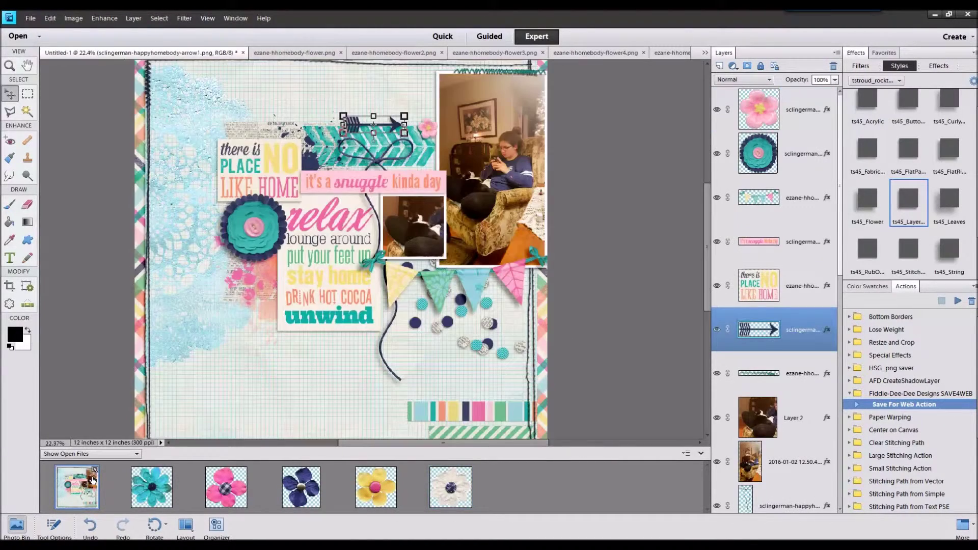
# Step: Add the navy flower ezane-hhomebody-flower3.png with the ts45_Layer... style, shrunk and placed above the washi tapes' right end
pyautogui.moveTo(294, 498); pyautogui.dragTo(340, 256)
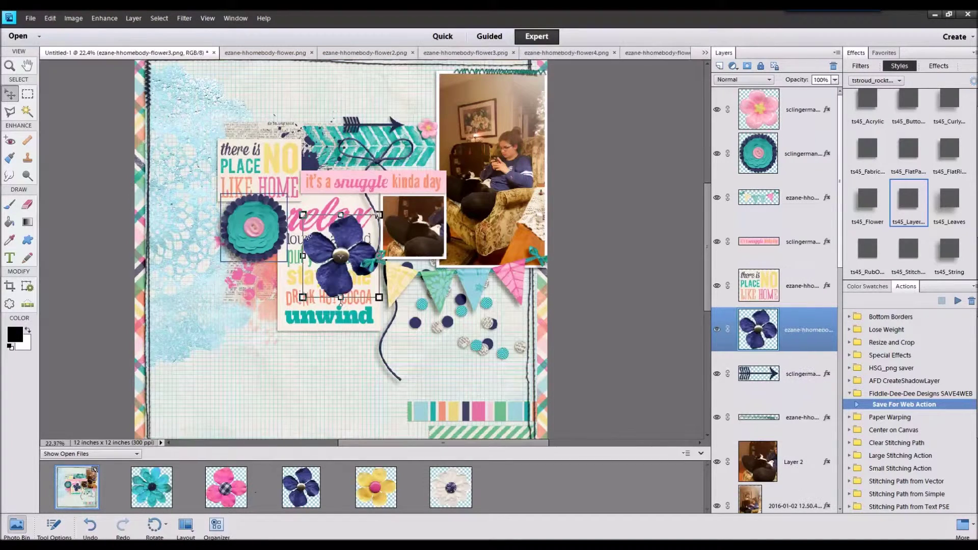
pyautogui.click(873, 207)
pyautogui.moveTo(379, 215); pyautogui.dragTo(526, 372)
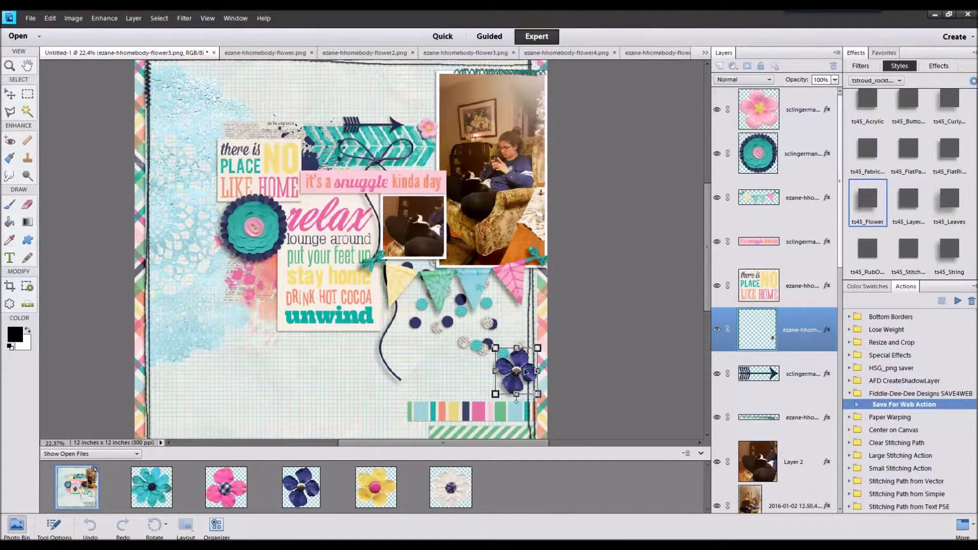
pyautogui.click(535, 349)
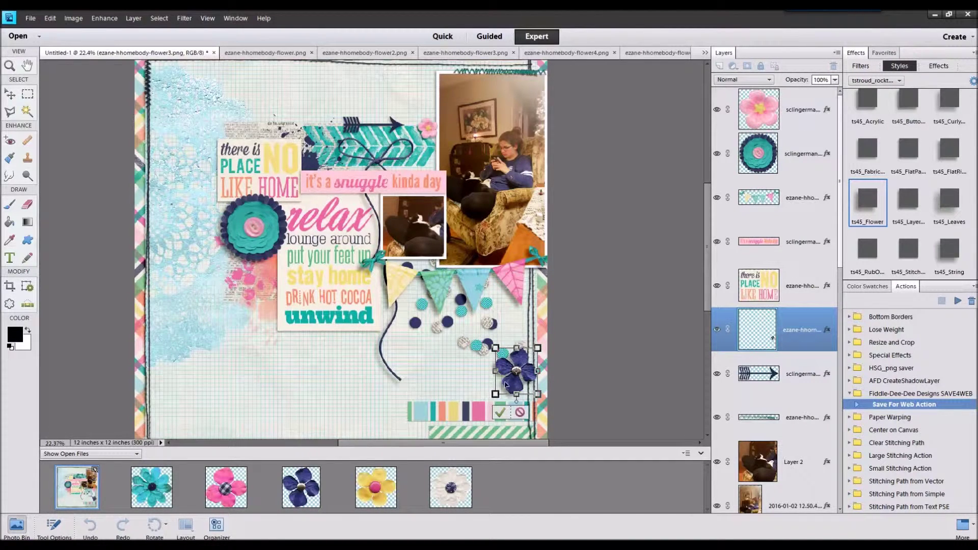
pyautogui.click(501, 411)
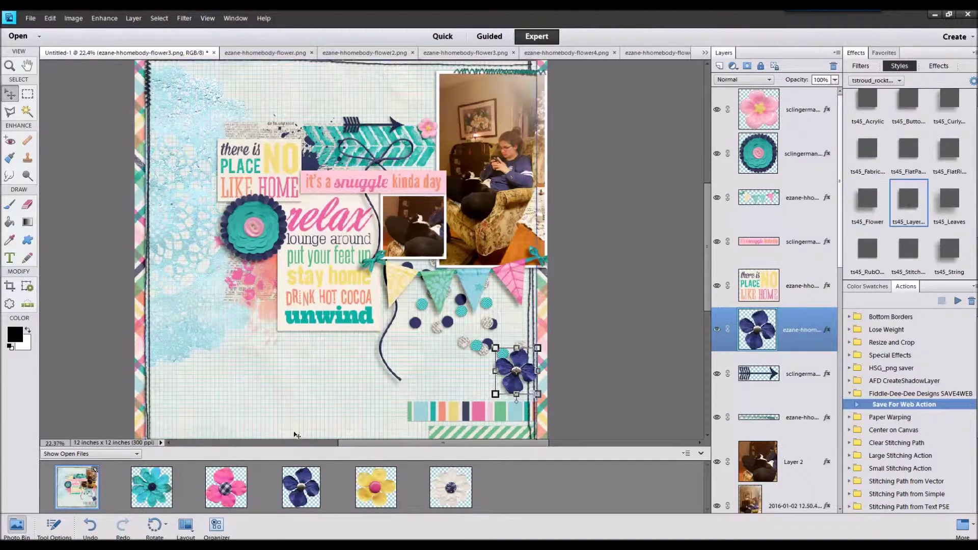
# Step: Add the teal flower ezane-hhomebody-flower.png with the ts45_Flower style, shrunk and placed above the navy flower at the page edge
pyautogui.moveTo(179, 497); pyautogui.dragTo(345, 265)
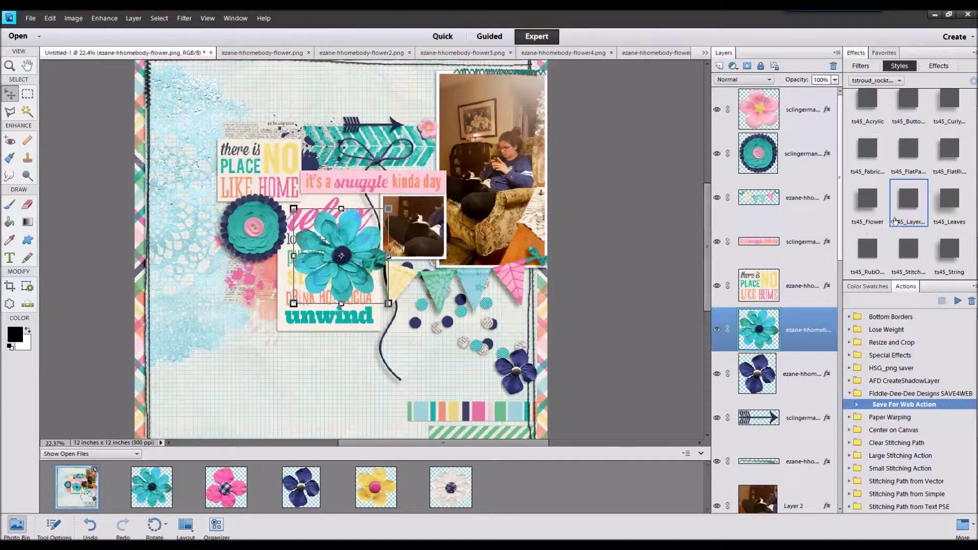
pyautogui.click(873, 209)
pyautogui.moveTo(350, 228); pyautogui.dragTo(529, 293)
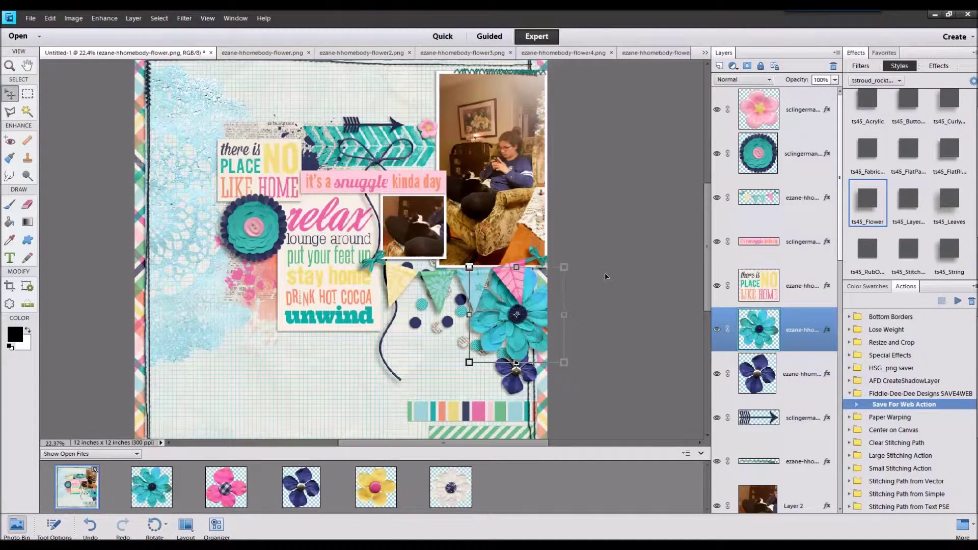
pyautogui.moveTo(563, 267); pyautogui.dragTo(546, 305)
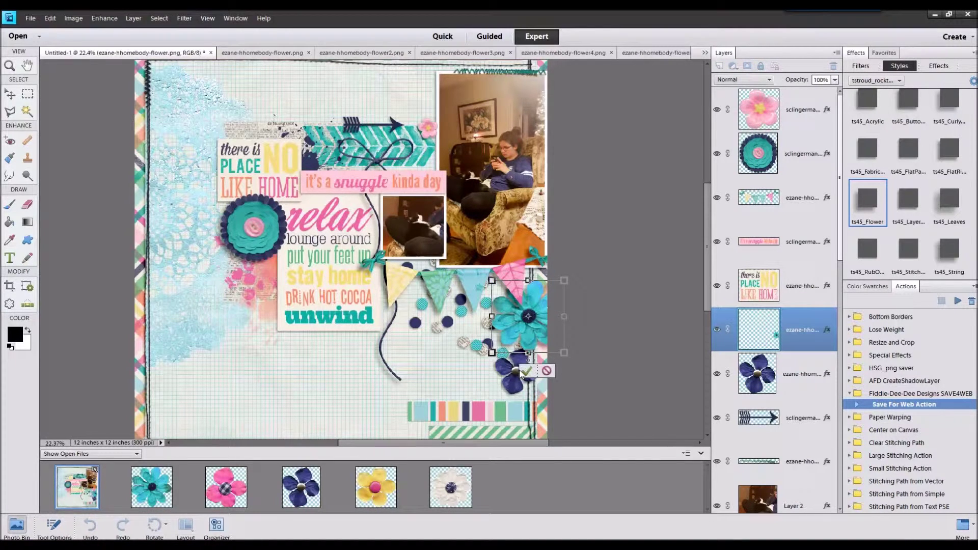
# Step: Add the yellow flower ezane-hhomebody-flower4.png with the ts45_Layer... style, shrunk and tucked against the rosette's left side
pyautogui.moveTo(376, 488); pyautogui.dragTo(328, 308)
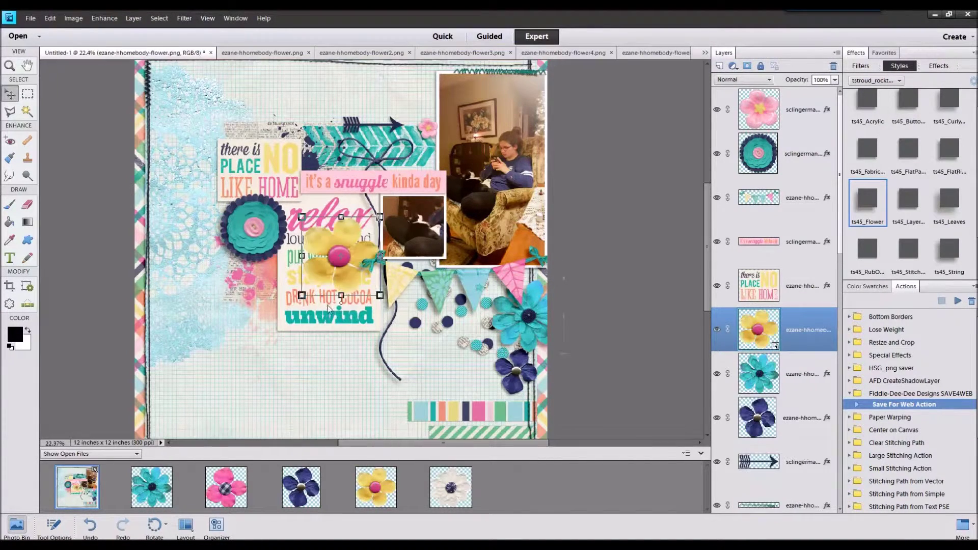
pyautogui.doubleClick(909, 200)
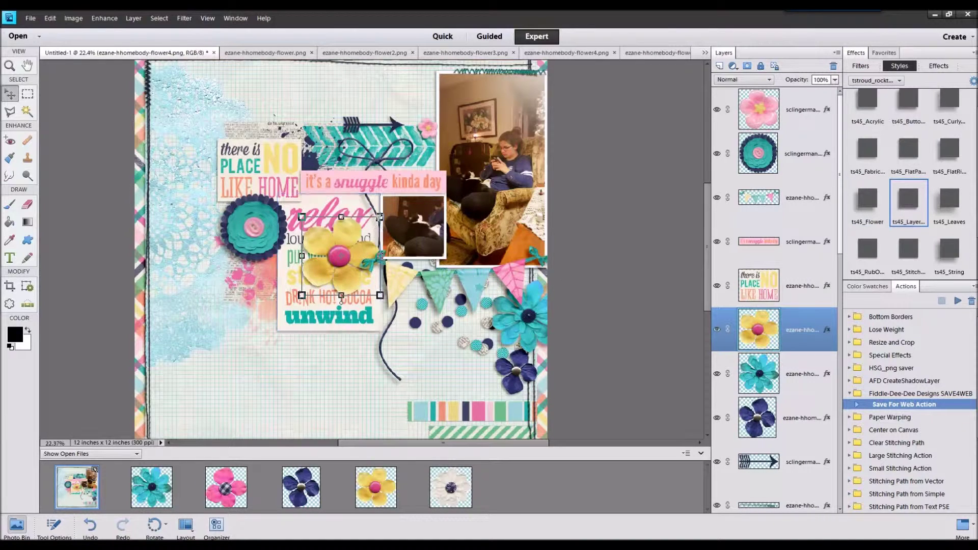
pyautogui.moveTo(369, 227); pyautogui.dragTo(206, 222)
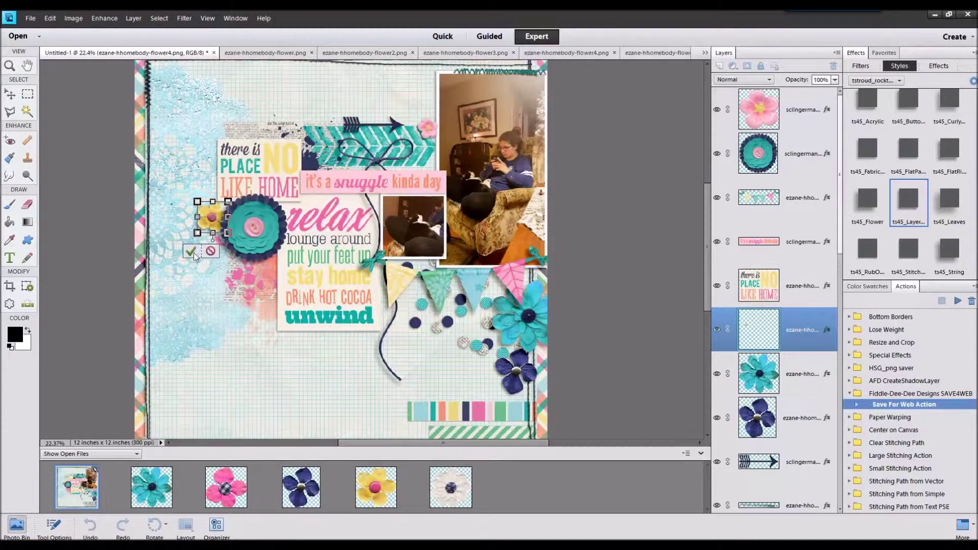
pyautogui.click(191, 251)
# Step: Add the pink flower ezane-hhomebody-flower2.png, shrink it and tuck it behind the teal and navy flowers
pyautogui.moveTo(220, 486); pyautogui.dragTo(341, 270)
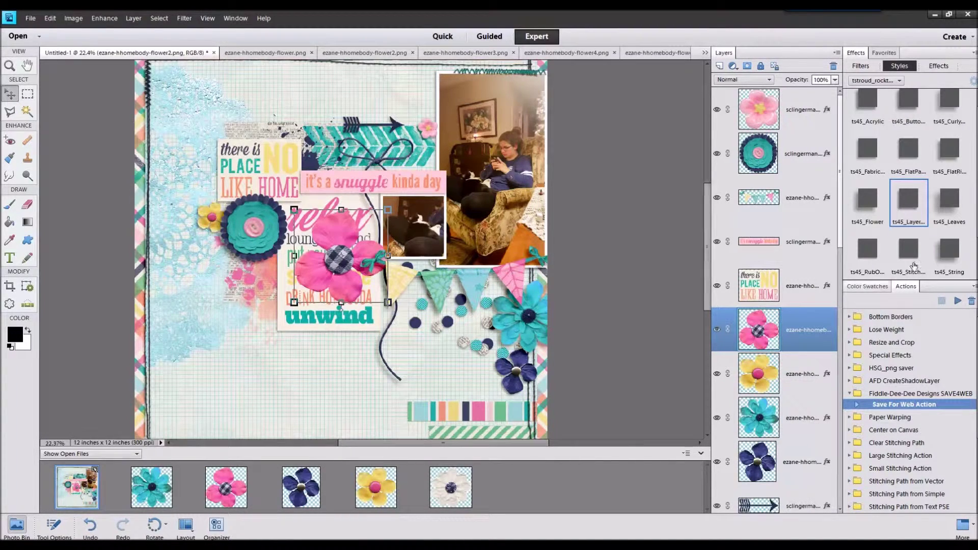
pyautogui.moveTo(388, 210); pyautogui.dragTo(517, 346)
pyautogui.click(485, 379)
pyautogui.hotkey('ctrl', '[')
pyautogui.hotkey('ctrl', '[')
pyautogui.hotkey('ctrl', '[')
pyautogui.moveTo(494, 344); pyautogui.dragTo(486, 335)
# Step: Shrink the confetti beneath the banner and place a copy of it behind the "there is no place like home" word art
pyautogui.click(450, 320)
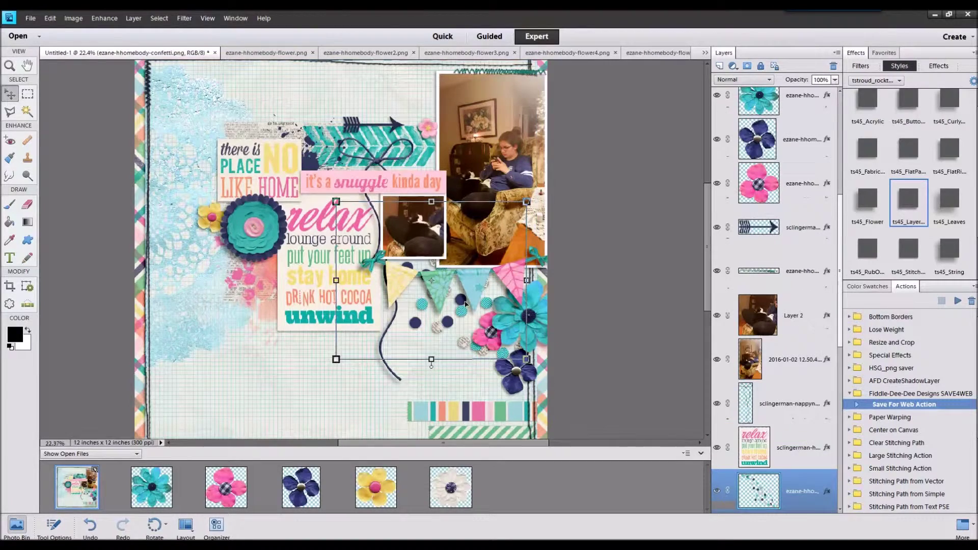
pyautogui.moveTo(522, 204); pyautogui.dragTo(486, 278)
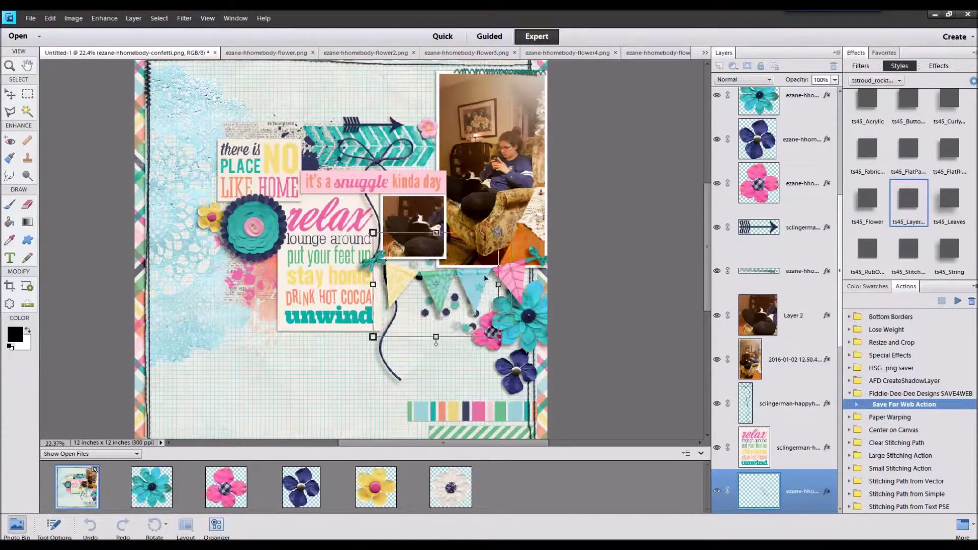
pyautogui.moveTo(500, 233); pyautogui.dragTo(513, 220)
pyautogui.moveTo(492, 254); pyautogui.dragTo(488, 265)
pyautogui.click(473, 355)
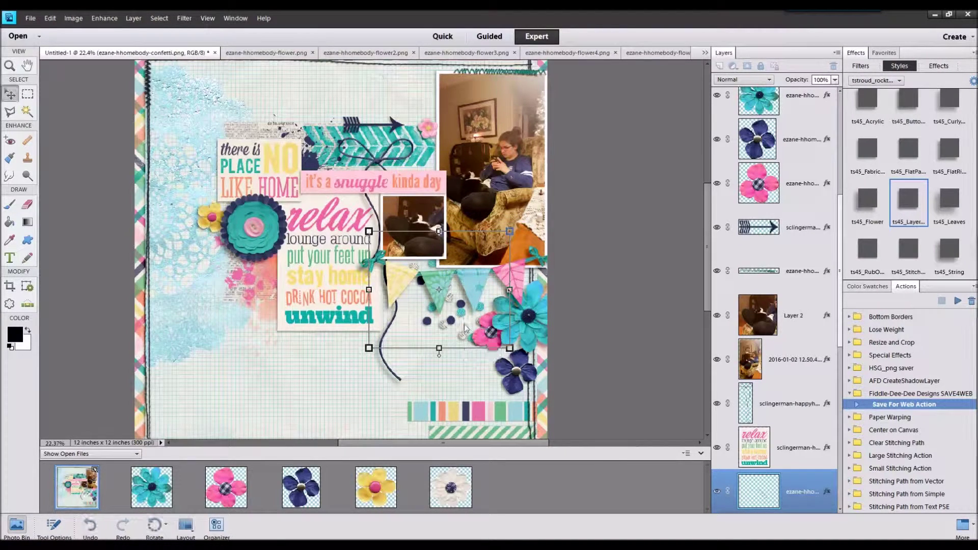
pyautogui.moveTo(462, 314); pyautogui.dragTo(318, 186)
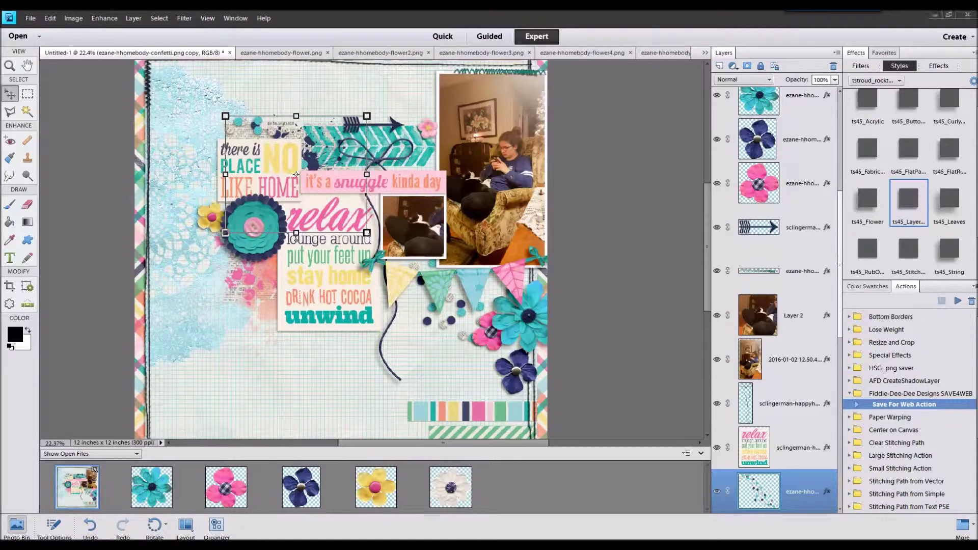
# Step: Add the white flower ezane-hhomebody-flower5.png with the ts45_Layer... style, shrunk and tucked beneath the lower edge of the rosette
pyautogui.moveTo(447, 469); pyautogui.dragTo(371, 235)
pyautogui.moveTo(335, 276); pyautogui.dragTo(262, 287)
pyautogui.click(871, 207)
pyautogui.click(872, 206)
pyautogui.click(900, 216)
pyautogui.moveTo(300, 240); pyautogui.dragTo(260, 258)
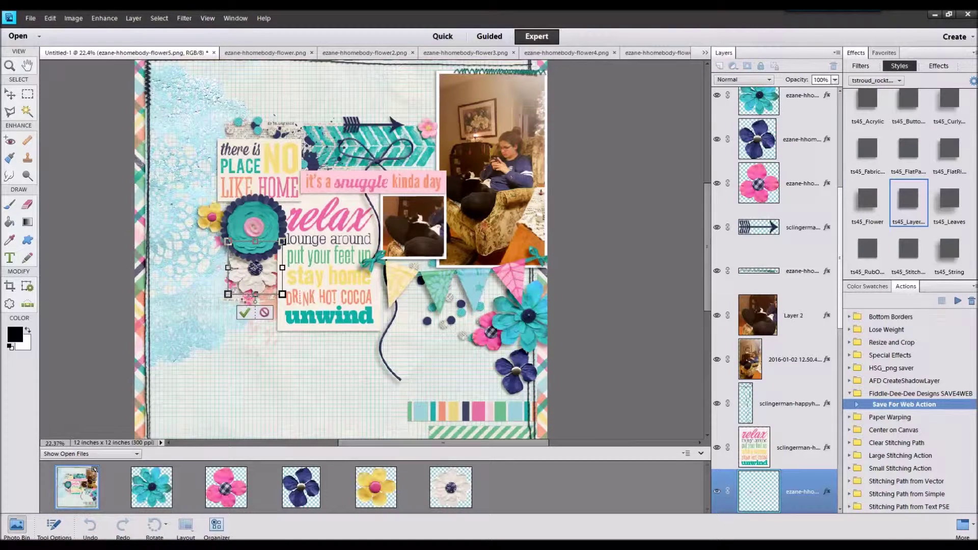
pyautogui.click(245, 313)
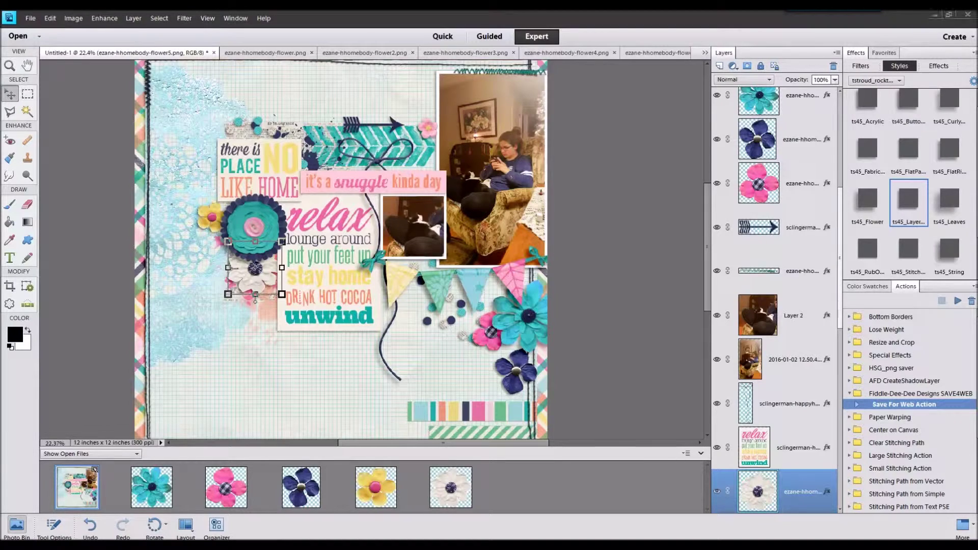
# Step: Add the heart flair ezane-hhomebody-flair2.png with the ts45_Layer... style, shrunk and placed on the multicoloured washi tape beside the navy flower
pyautogui.moveTo(703, 452); pyautogui.dragTo(677, 423)
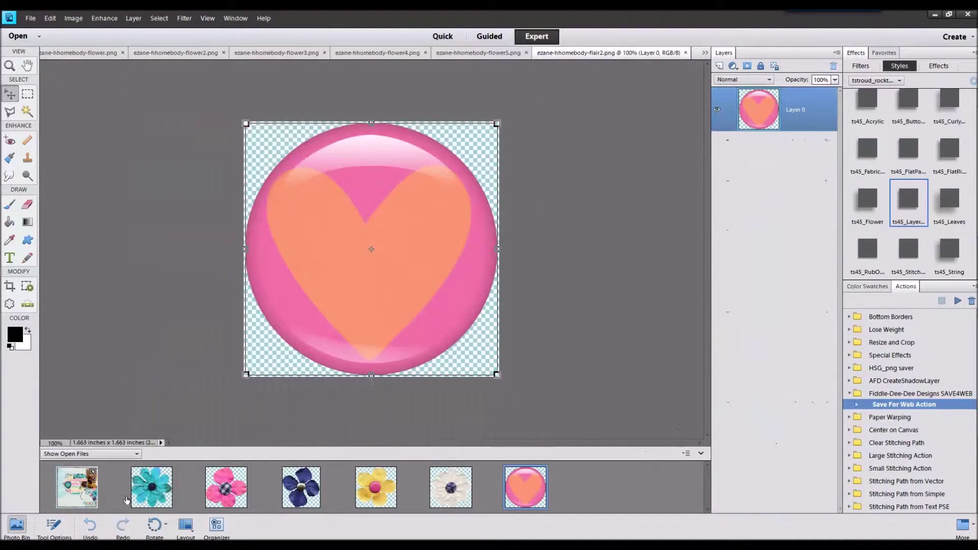
pyautogui.click(75, 486)
pyautogui.moveTo(430, 317); pyautogui.dragTo(429, 311)
pyautogui.moveTo(342, 255); pyautogui.dragTo(405, 337)
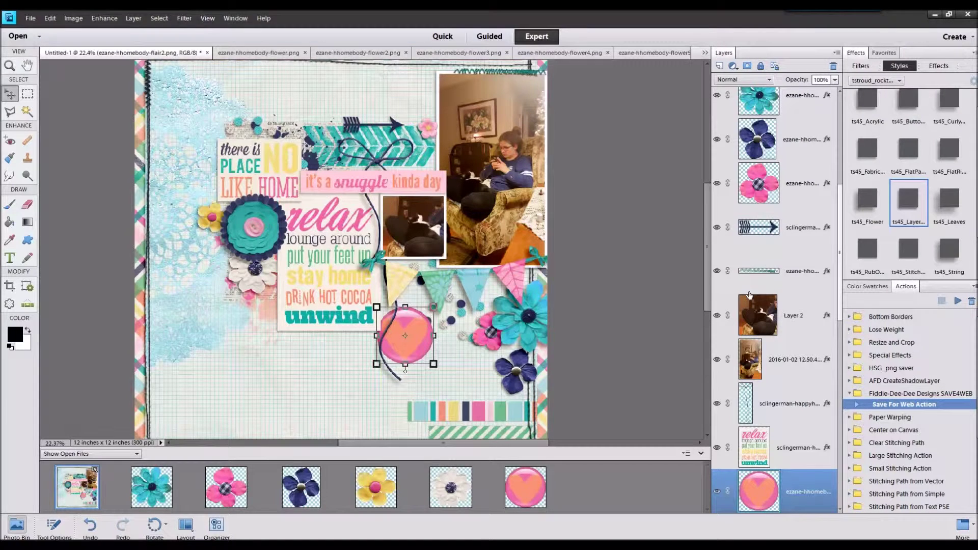
pyautogui.doubleClick(906, 206)
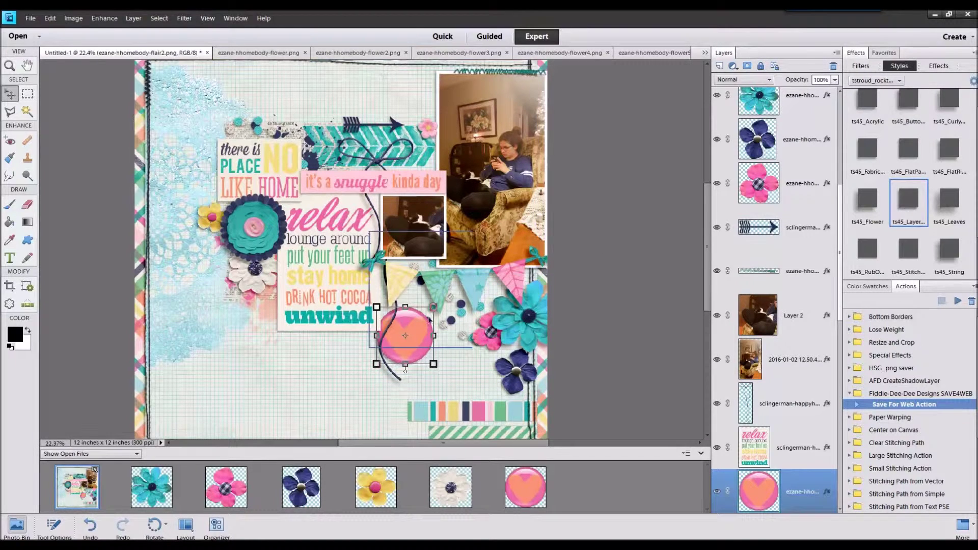
pyautogui.moveTo(433, 306); pyautogui.dragTo(487, 393)
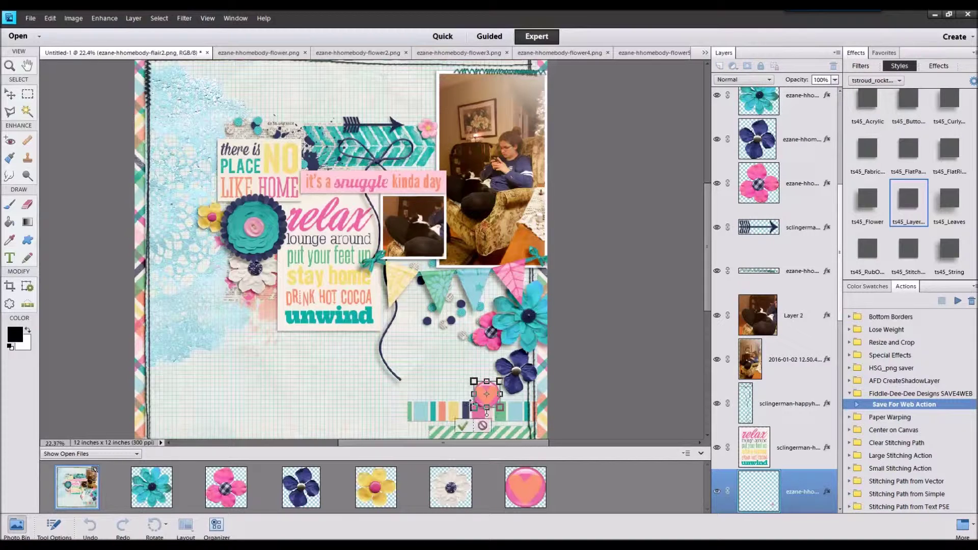
pyautogui.click(462, 426)
# Step: Close the source flower and flair images, keeping the layout open
pyautogui.click(152, 489)
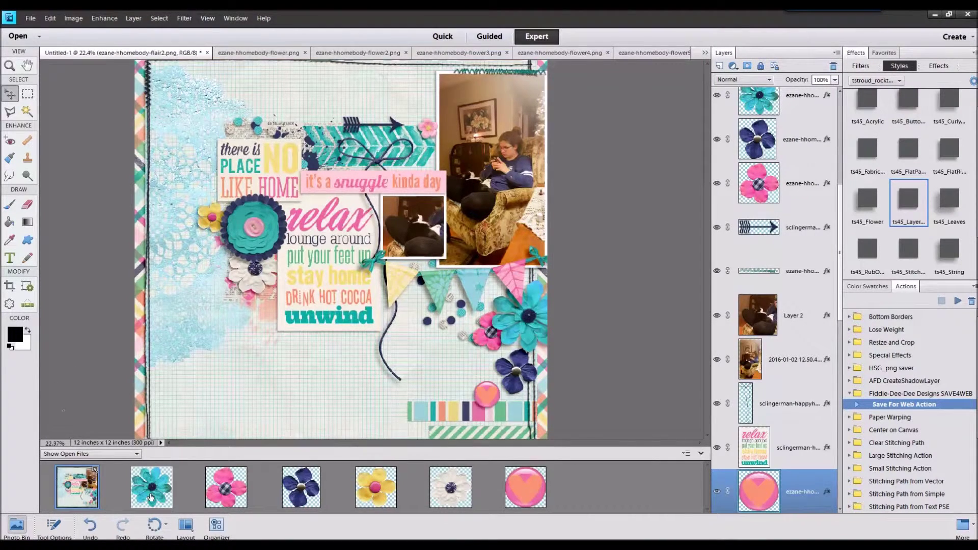
pyautogui.rightClick(527, 492)
pyautogui.click(545, 350)
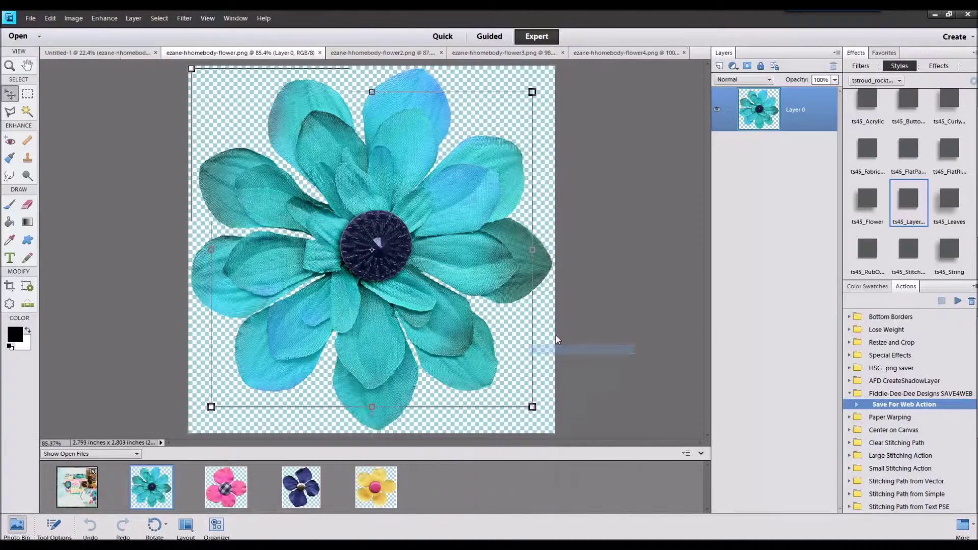
# Step: Add the house card ezane-hhomebody-card.png with the ts45_FlatPa... style, shrunk and placed behind the banner below the small photo
pyautogui.moveTo(538, 450); pyautogui.dragTo(522, 487)
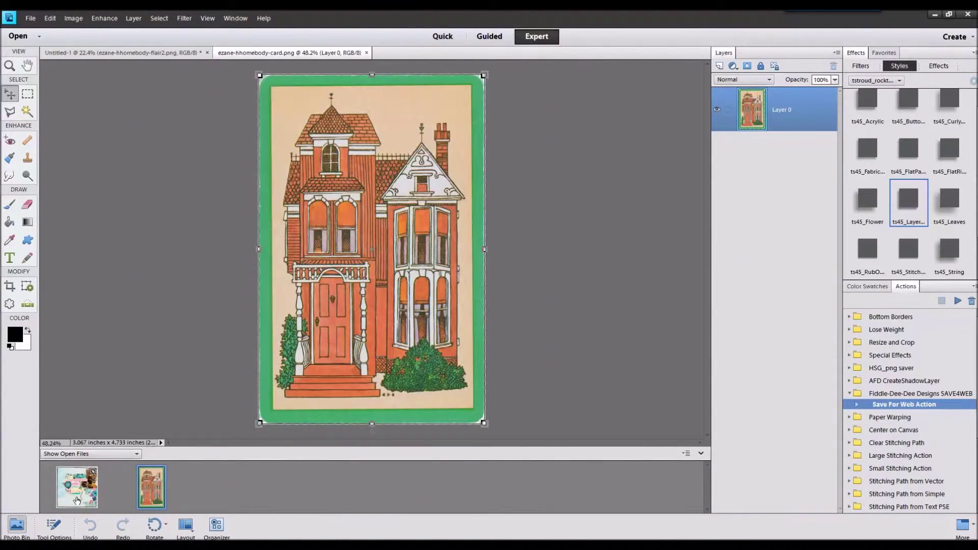
pyautogui.doubleClick(76, 501)
pyautogui.moveTo(148, 490); pyautogui.dragTo(166, 344)
pyautogui.moveTo(366, 302); pyautogui.dragTo(441, 363)
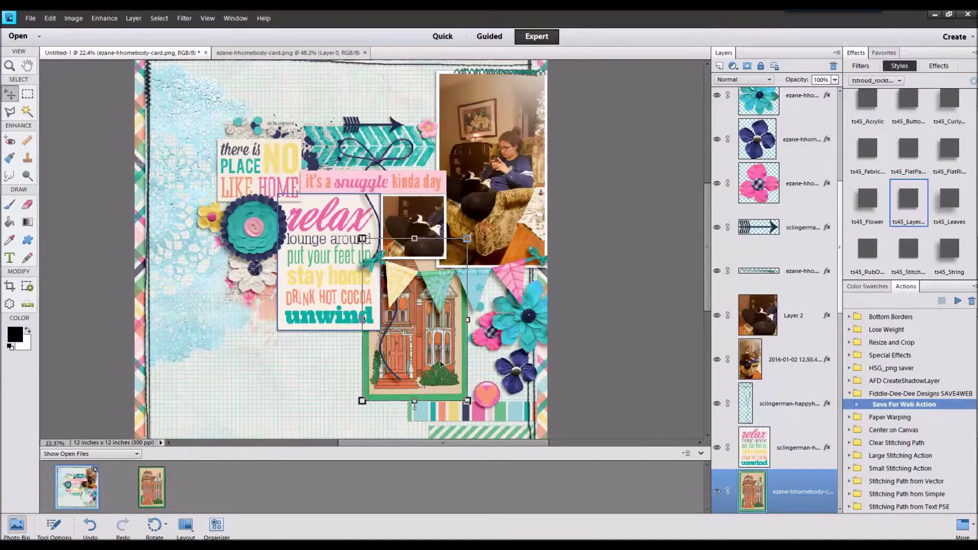
pyautogui.moveTo(467, 238); pyautogui.dragTo(421, 322)
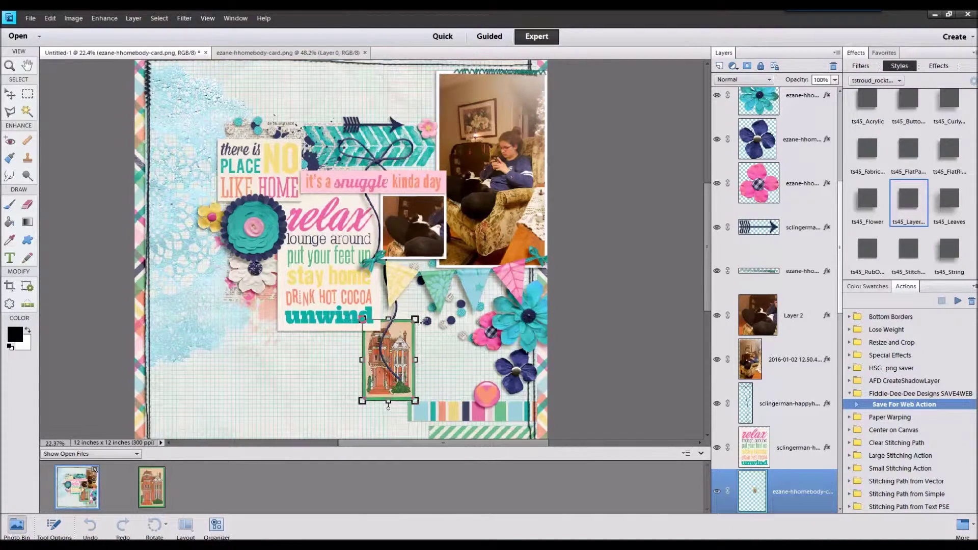
pyautogui.moveTo(383, 360); pyautogui.dragTo(408, 360)
pyautogui.moveTo(444, 316)
pyautogui.mouseDown()
pyautogui.moveTo(461, 287)
pyautogui.moveTo(441, 330)
pyautogui.moveTo(440, 305)
pyautogui.mouseUp()
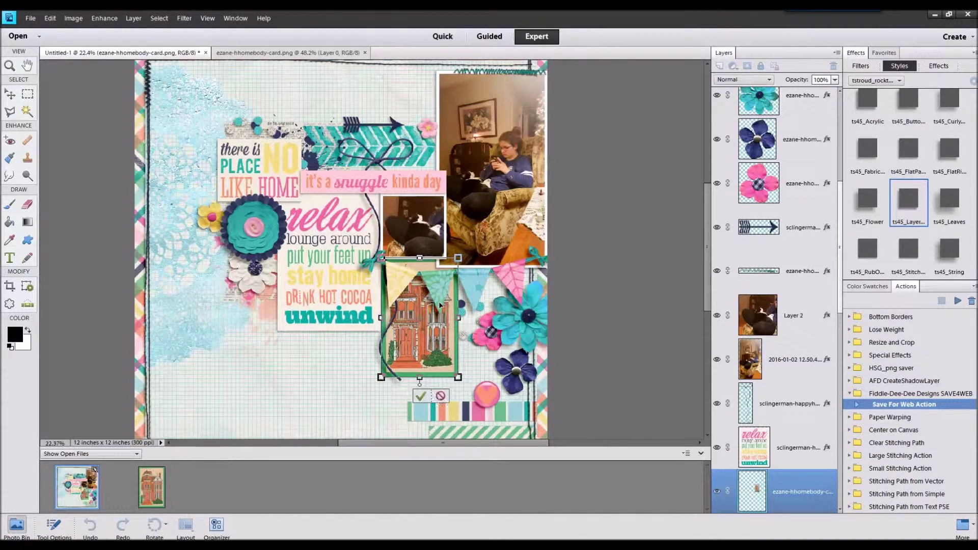
pyautogui.click(421, 396)
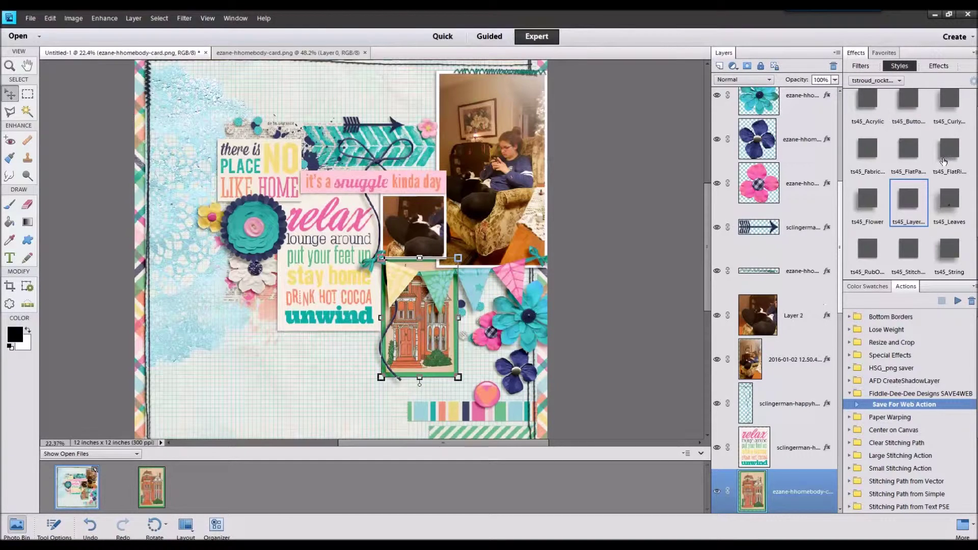
pyautogui.doubleClick(918, 154)
# Step: Shift the banner toward the right page edge so it starts beneath the small photo's right corner
pyautogui.click(609, 216)
pyautogui.scroll(-1, 610, 216)
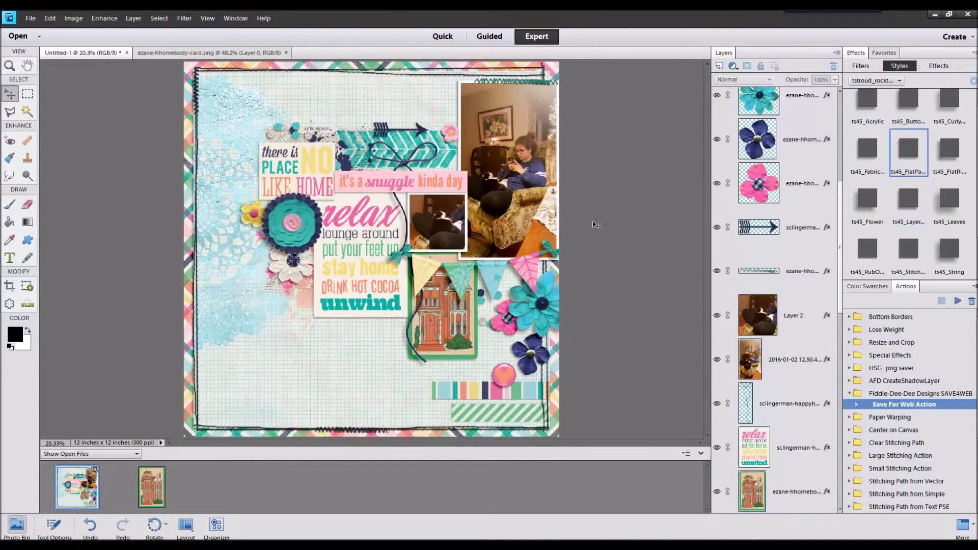
pyautogui.click(528, 270)
pyautogui.moveTo(528, 270); pyautogui.dragTo(582, 266)
# Step: Move the multicoloured and green striped washi tapes up, closer to the house card and navy flower
pyautogui.click(536, 397)
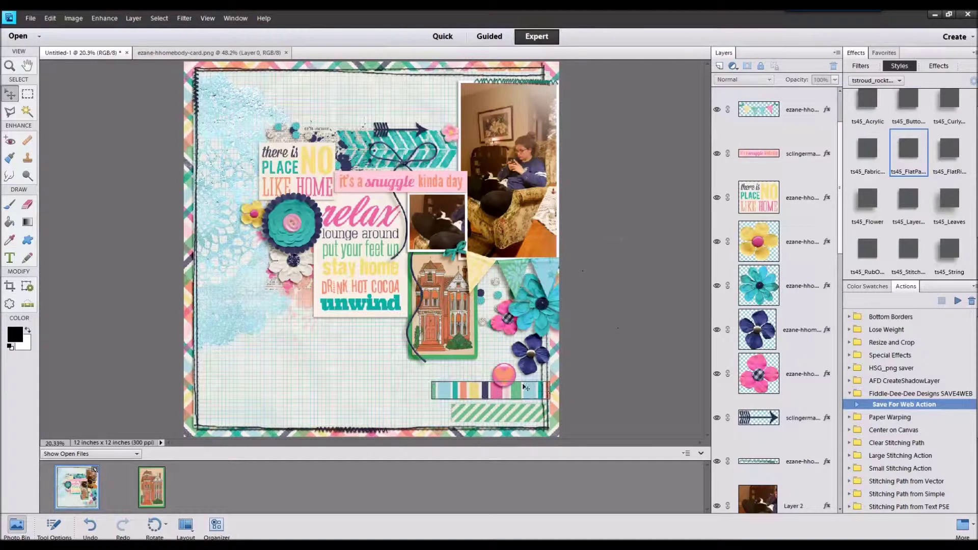
pyautogui.moveTo(535, 397); pyautogui.dragTo(537, 374)
pyautogui.moveTo(531, 417); pyautogui.dragTo(526, 387)
pyautogui.click(500, 376)
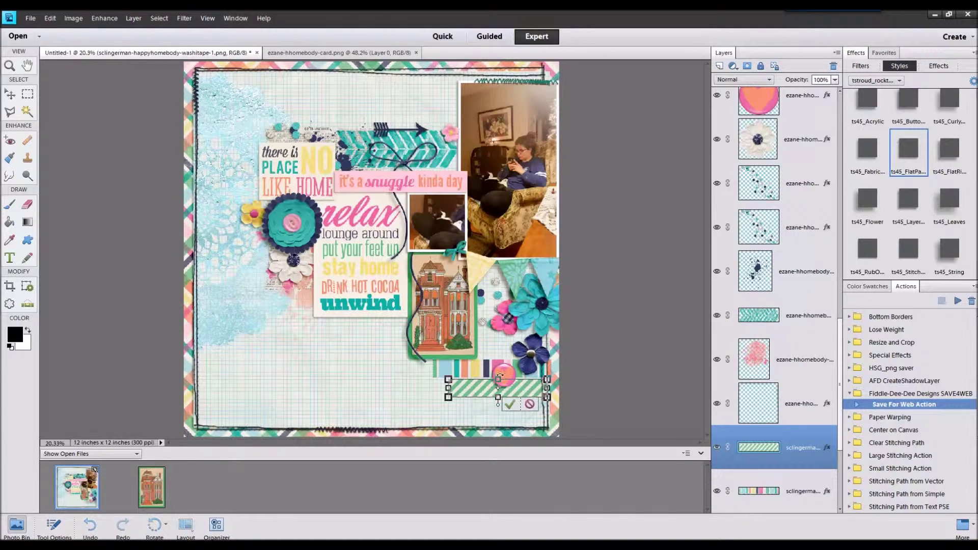
pyautogui.click(512, 405)
pyautogui.moveTo(540, 361)
pyautogui.mouseDown()
pyautogui.moveTo(495, 355)
pyautogui.moveTo(540, 355)
pyautogui.mouseUp()
pyautogui.click(502, 377)
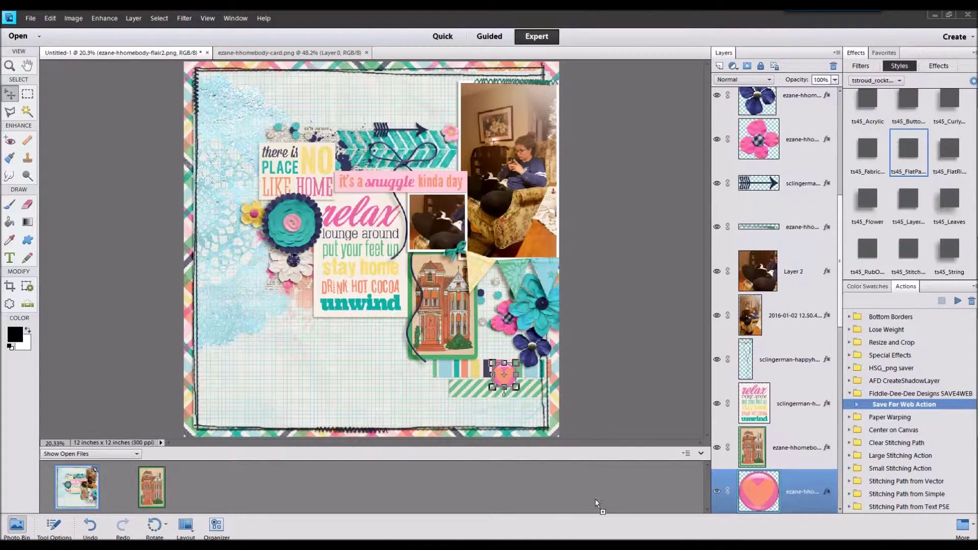
# Step: Add the green button ezane-hhomebody-button2.png with the ts45_FlatPa... style, shrunk and placed between the house card and navy flower
pyautogui.moveTo(597, 504); pyautogui.dragTo(597, 506)
pyautogui.doubleClick(96, 489)
pyautogui.moveTo(226, 488); pyautogui.dragTo(316, 301)
pyautogui.moveTo(370, 250); pyautogui.dragTo(500, 338)
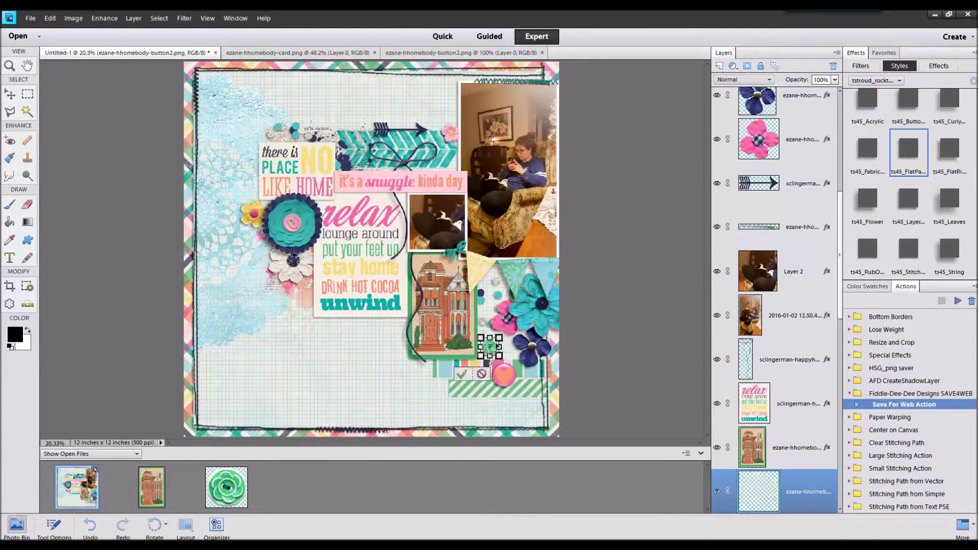
pyautogui.click(462, 375)
pyautogui.doubleClick(899, 158)
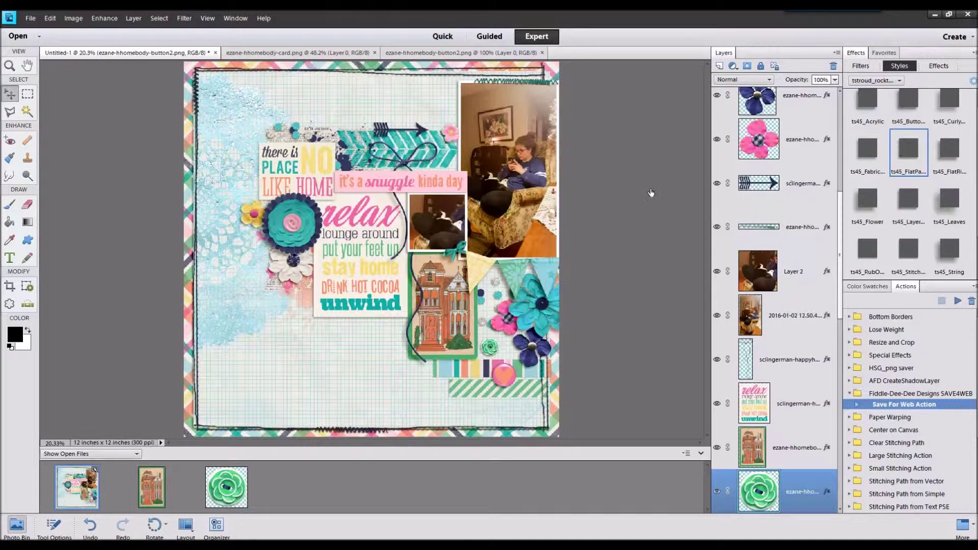
# Step: Add the navy button ezane-hhomebody-button.png with the ts45_FlatPa... style, placed small at the house card's lower right corner
pyautogui.click(649, 192)
pyautogui.scroll(-1, 642, 195)
pyautogui.moveTo(659, 269); pyautogui.dragTo(458, 465)
pyautogui.moveTo(84, 488); pyautogui.dragTo(83, 488)
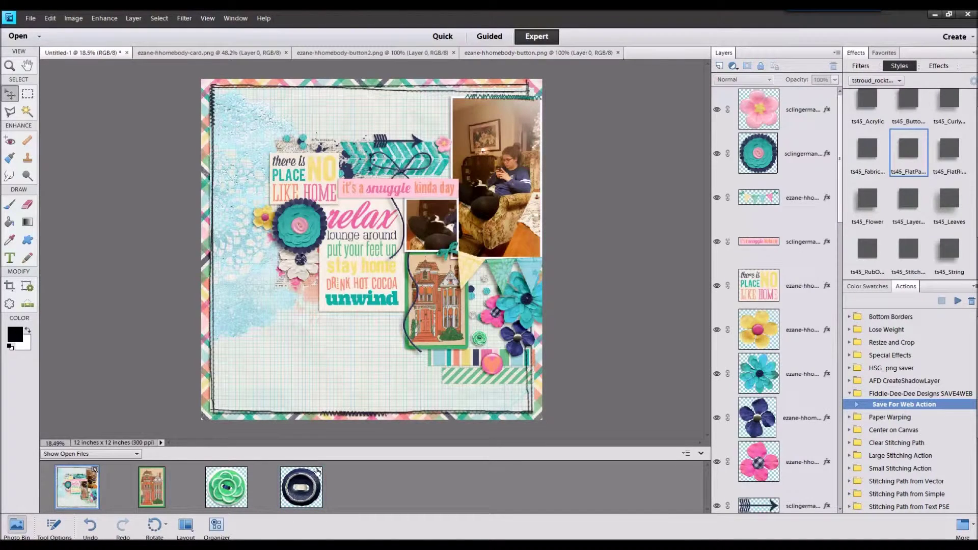
pyautogui.moveTo(372, 251); pyautogui.dragTo(488, 310)
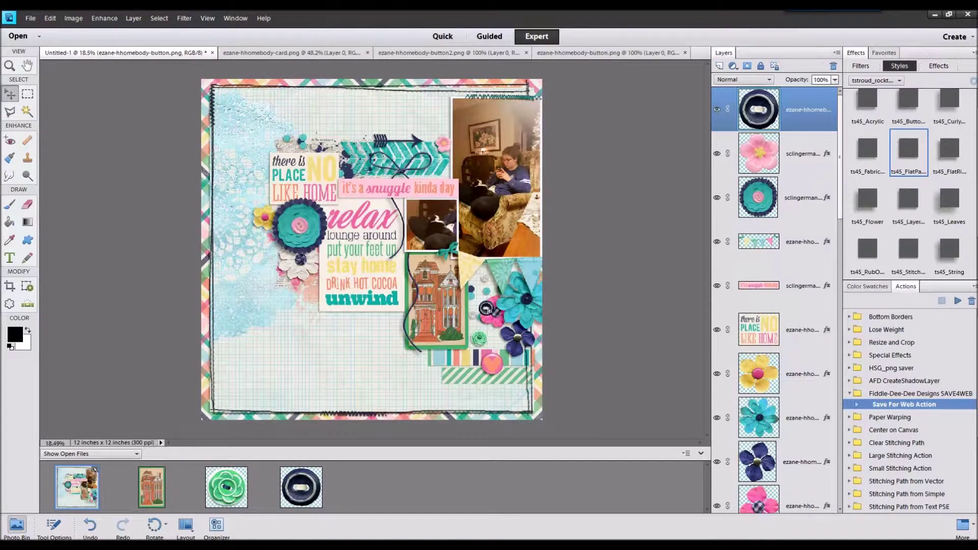
pyautogui.moveTo(468, 350); pyautogui.dragTo(465, 353)
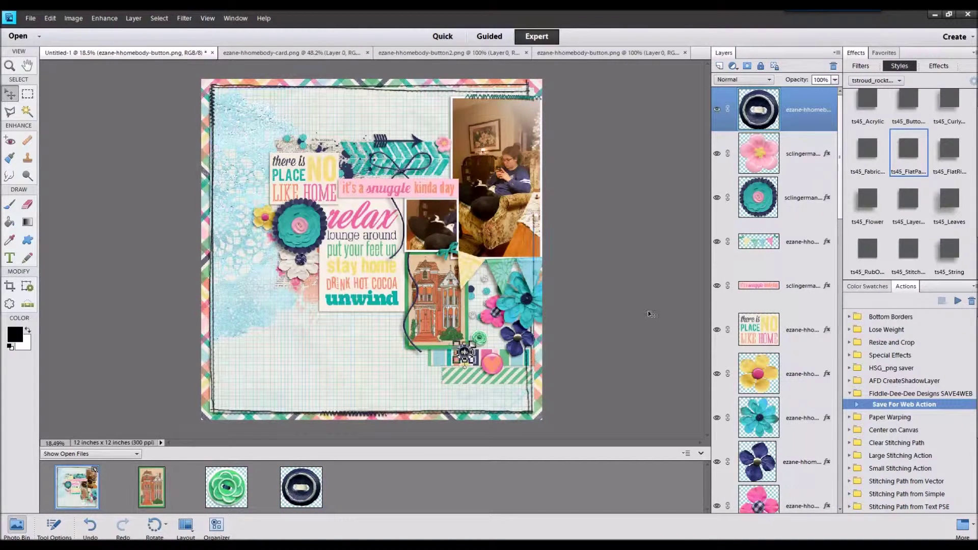
pyautogui.click(913, 159)
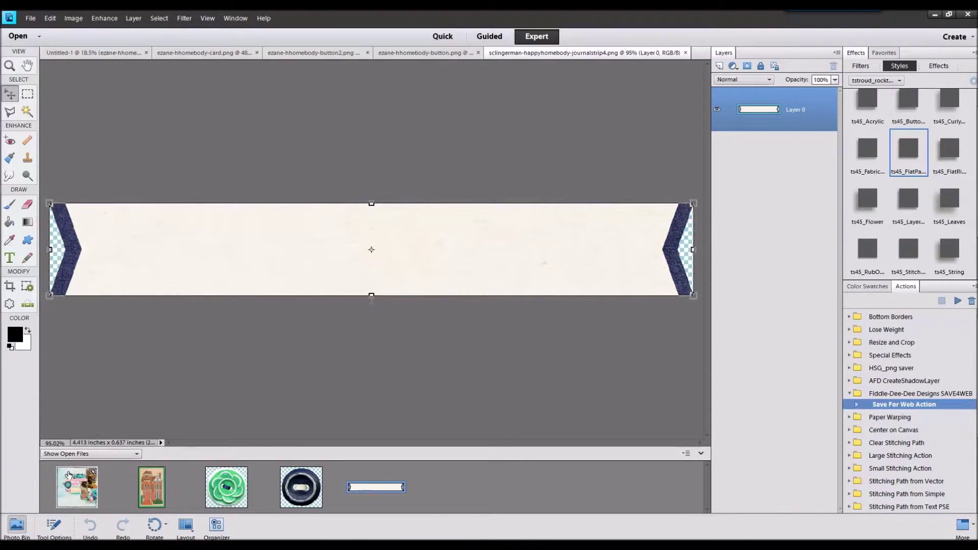
# Step: Add the journal strip sclingerman-happyhomebody-journalstrip4.png below the "relax" word art with the ts45_FlatPa... style
pyautogui.click(69, 475)
pyautogui.moveTo(380, 482); pyautogui.dragTo(353, 345)
pyautogui.moveTo(372, 254); pyautogui.dragTo(390, 329)
pyautogui.click(906, 173)
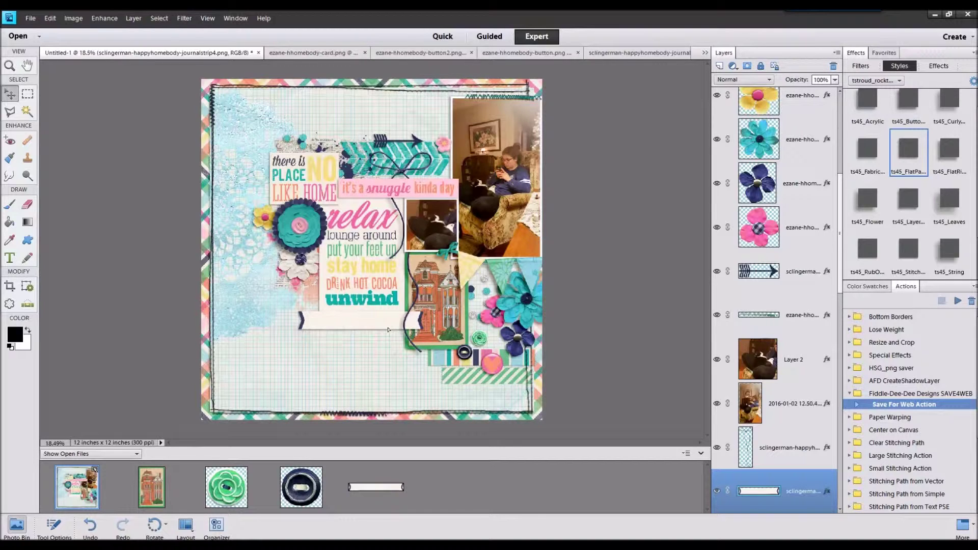
# Step: Close the source card, button and journal strip images, keeping the layout open
pyautogui.click(564, 197)
pyautogui.click(152, 489)
pyautogui.rightClick(371, 487)
pyautogui.click(407, 357)
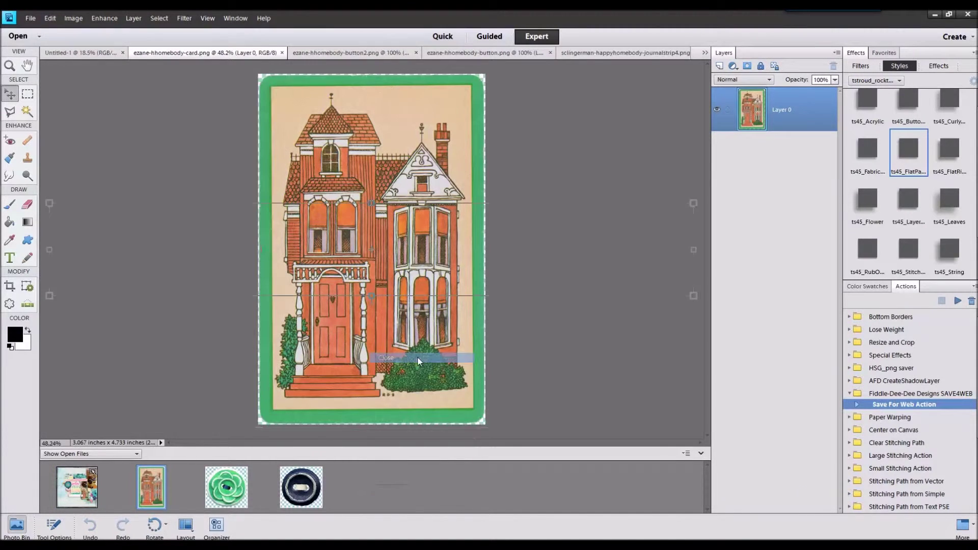
# Step: Move the journal strip below the multicoloured washi tape and lower the green striped tape beneath it
pyautogui.click(375, 325)
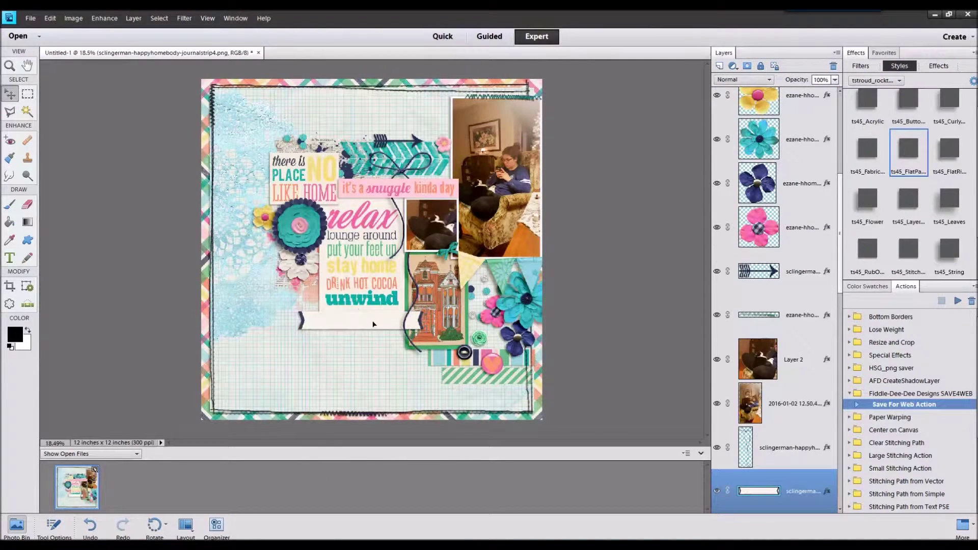
pyautogui.moveTo(423, 312); pyautogui.dragTo(517, 375)
pyautogui.click(497, 386)
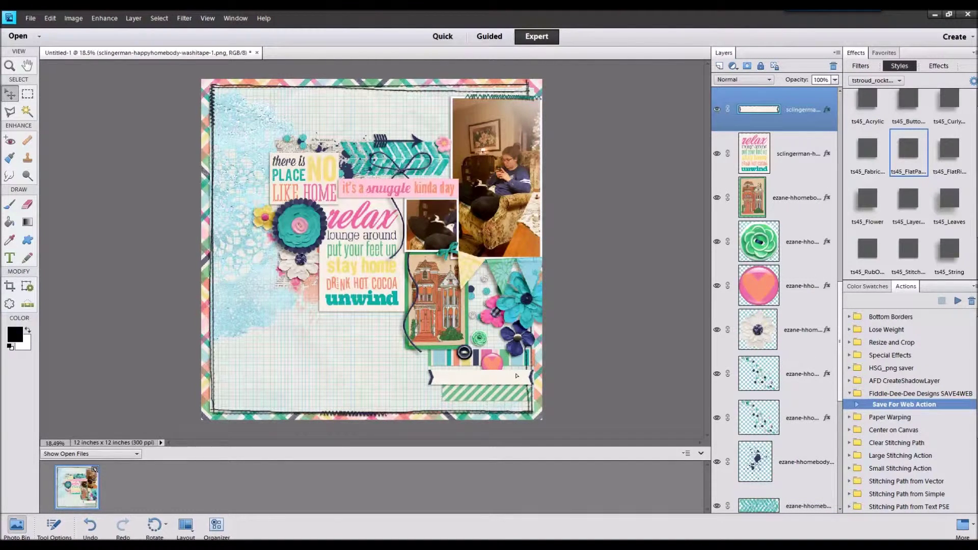
# Step: Place the journal strip's layer beneath both washi tape layers and nudge the strip up against the multicoloured tape
pyautogui.click(516, 376)
pyautogui.moveTo(788, 114); pyautogui.dragTo(769, 333)
pyautogui.click(622, 335)
pyautogui.click(515, 387)
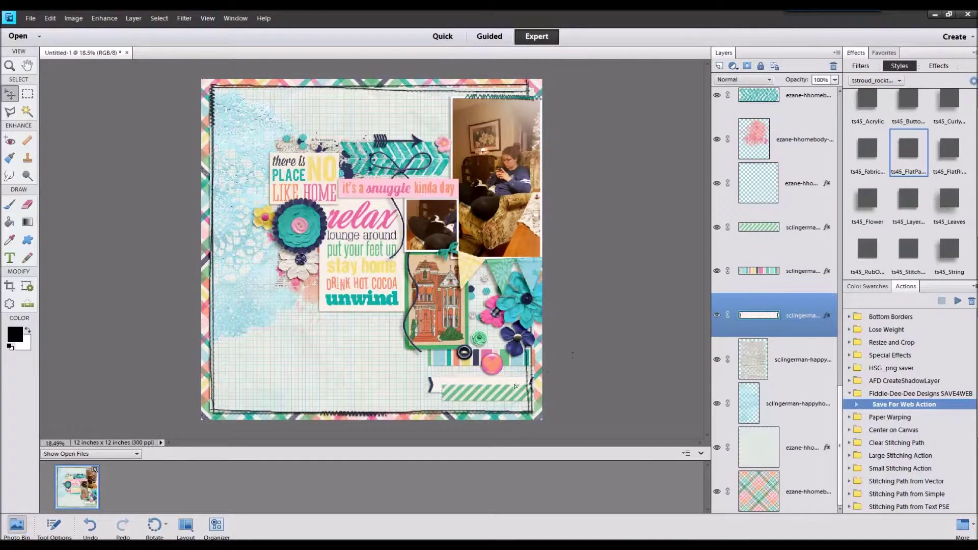
pyautogui.moveTo(515, 382); pyautogui.dragTo(516, 378)
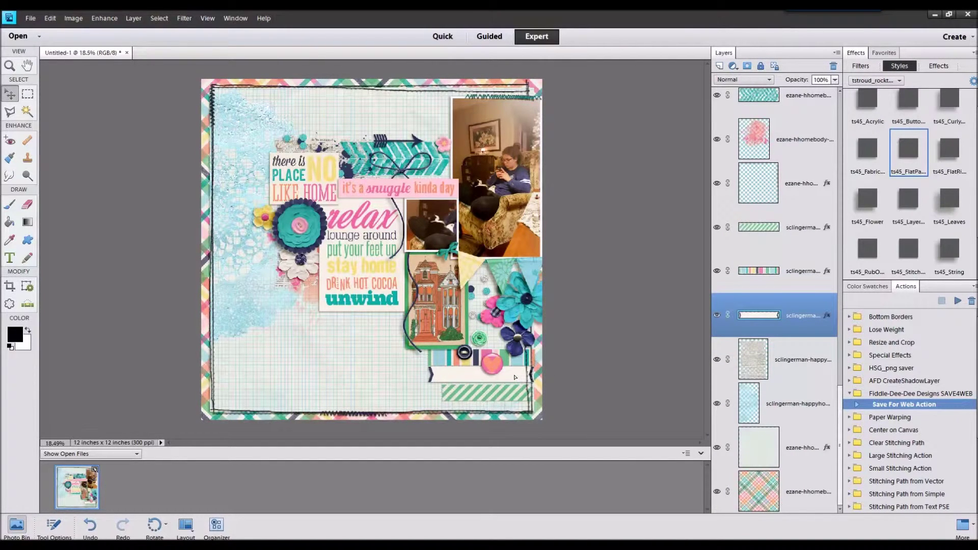
# Step: Nudge the heart flair up so it sits on the multicoloured washi tape, clear of the journal strip's centre
pyautogui.click(497, 367)
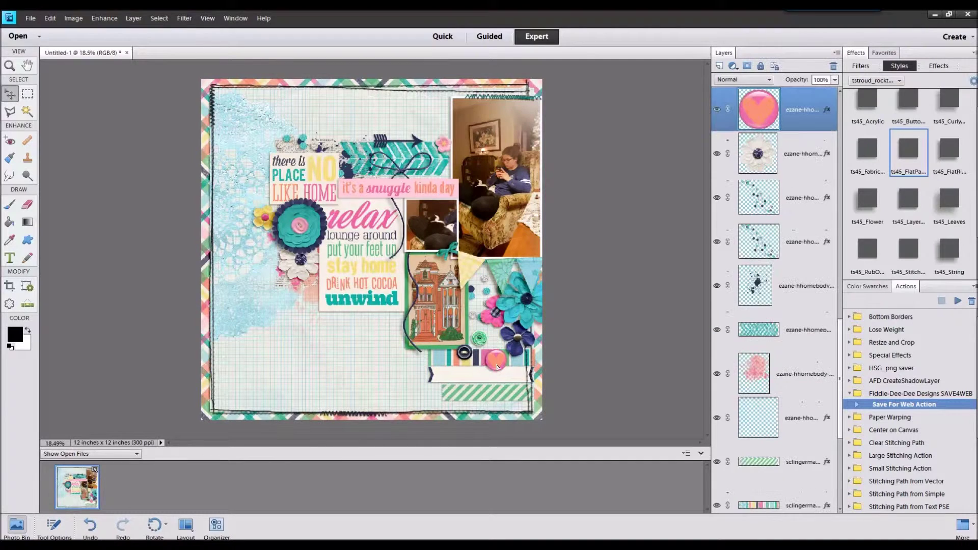
pyautogui.moveTo(497, 367); pyautogui.dragTo(496, 360)
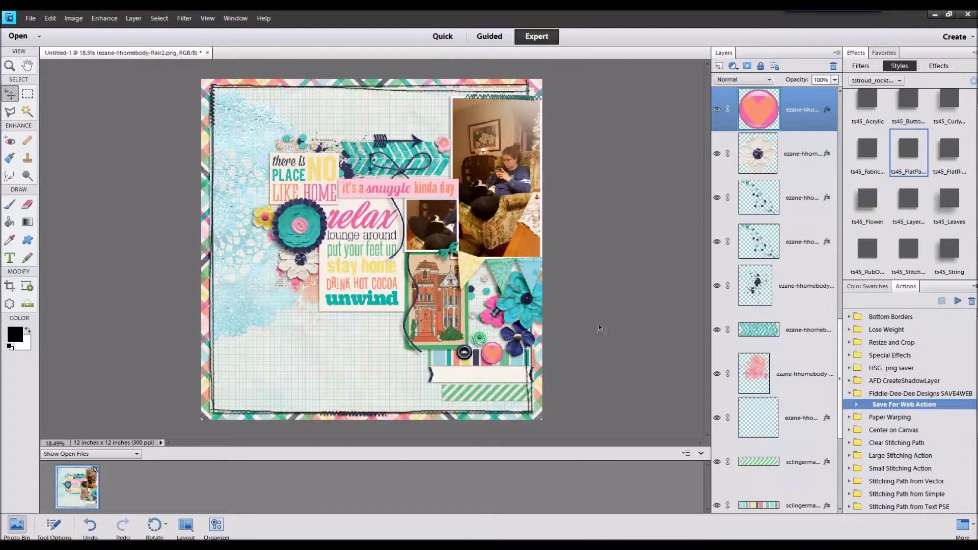
pyautogui.click(628, 247)
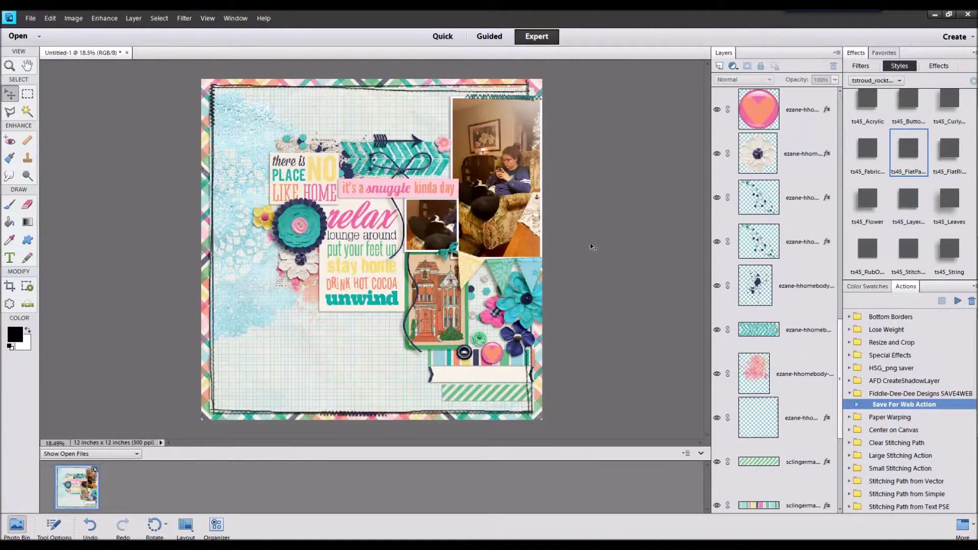
# Step: Select the grid background paper, blue paint and stitched border layers and shift them together toward the right page edge
pyautogui.click(371, 373)
pyautogui.scroll(-1, 793, 426)
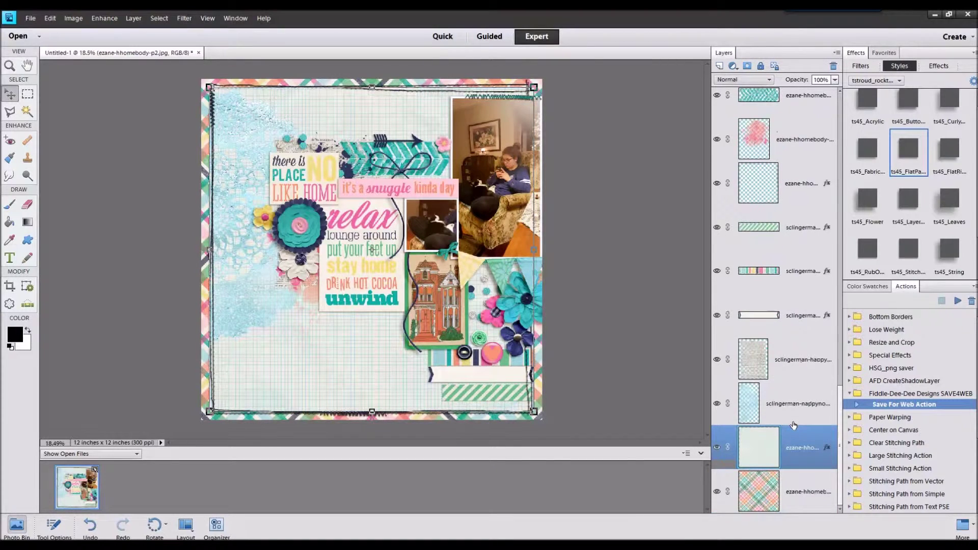
pyautogui.keyDown('ctrl'); pyautogui.click(795, 412); pyautogui.keyUp('ctrl')
pyautogui.keyDown('ctrl'); pyautogui.click(796, 194); pyautogui.keyUp('ctrl')
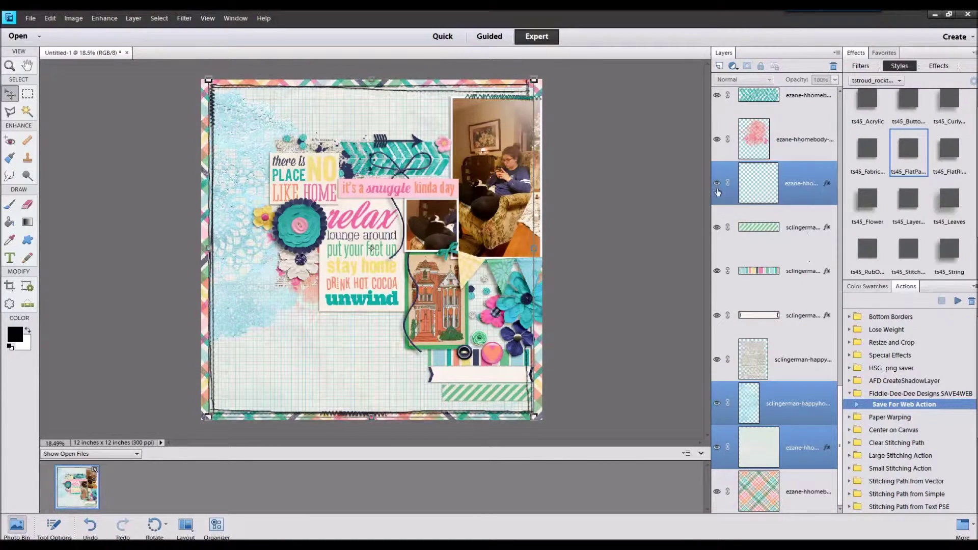
pyautogui.moveTo(374, 351)
pyautogui.mouseDown()
pyautogui.moveTo(366, 356)
pyautogui.moveTo(378, 362)
pyautogui.mouseUp()
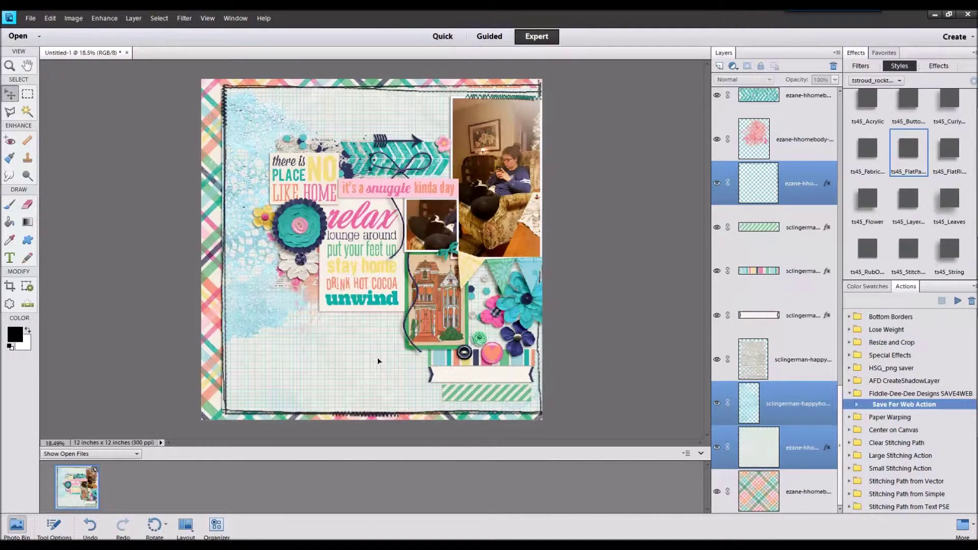
# Step: Select the grid background paper, blue paint and stitched border layers together and rotate them very slightly clockwise
pyautogui.click(589, 300)
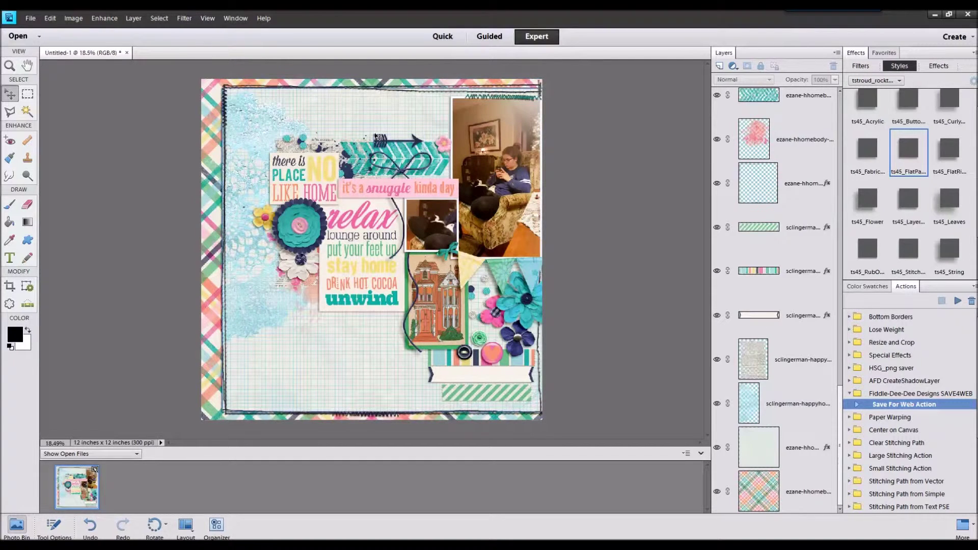
pyautogui.click(810, 455)
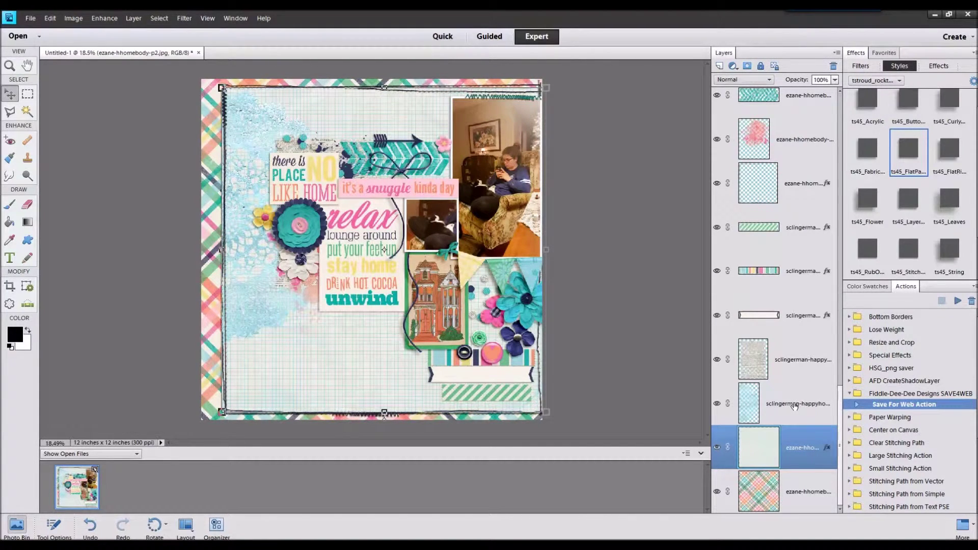
pyautogui.keyDown('shift'); pyautogui.click(793, 405); pyautogui.keyUp('shift')
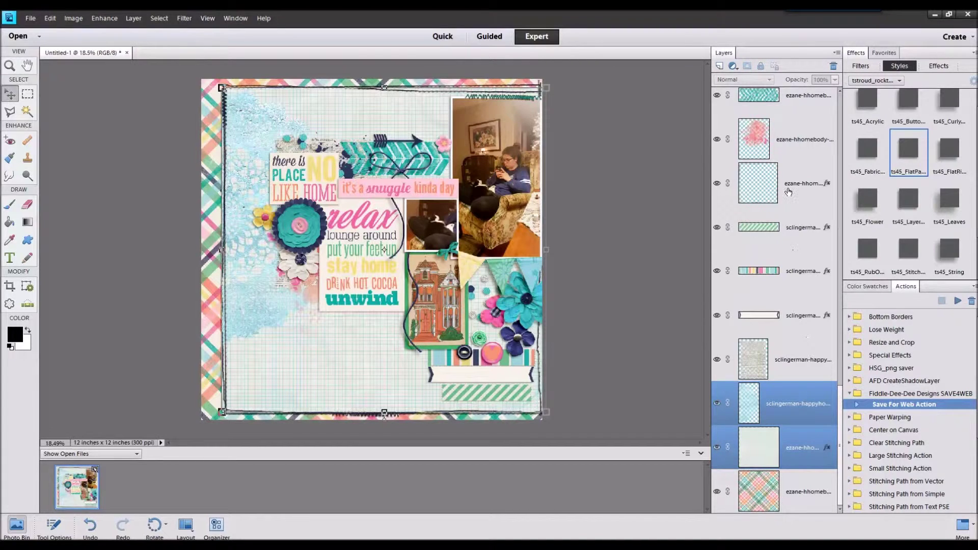
pyautogui.keyDown('ctrl'); pyautogui.click(765, 190); pyautogui.keyUp('ctrl')
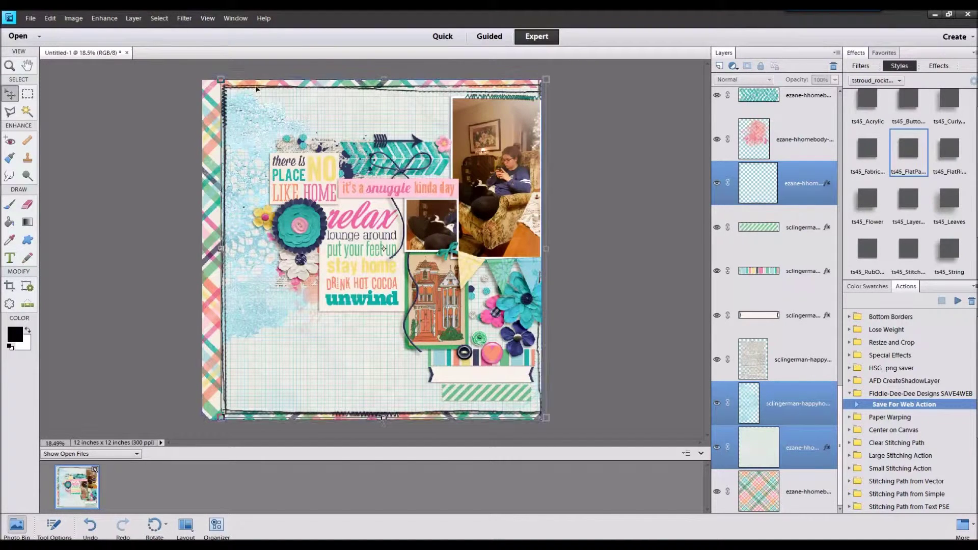
pyautogui.click(219, 80)
pyautogui.moveTo(221, 73); pyautogui.dragTo(218, 75)
pyautogui.moveTo(299, 238); pyautogui.dragTo(303, 239)
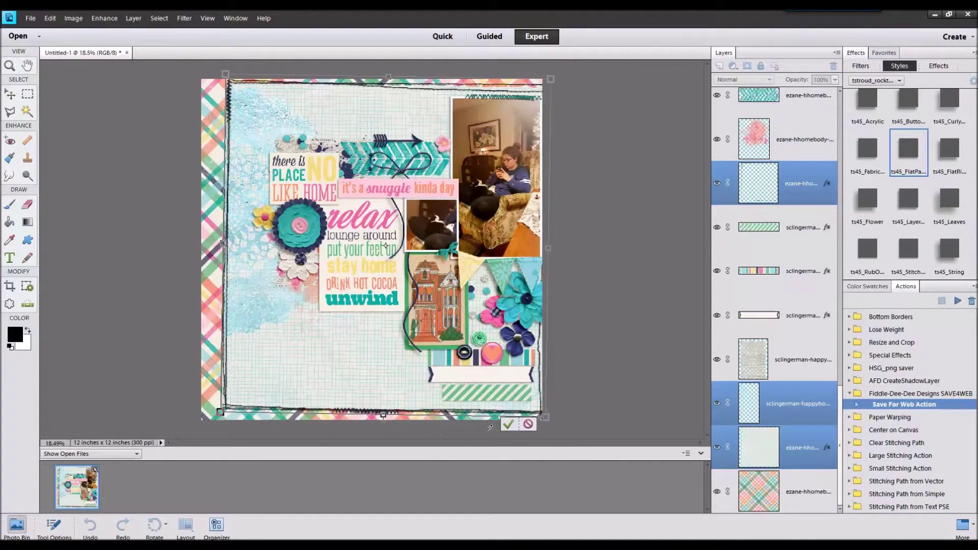
pyautogui.press('Return')
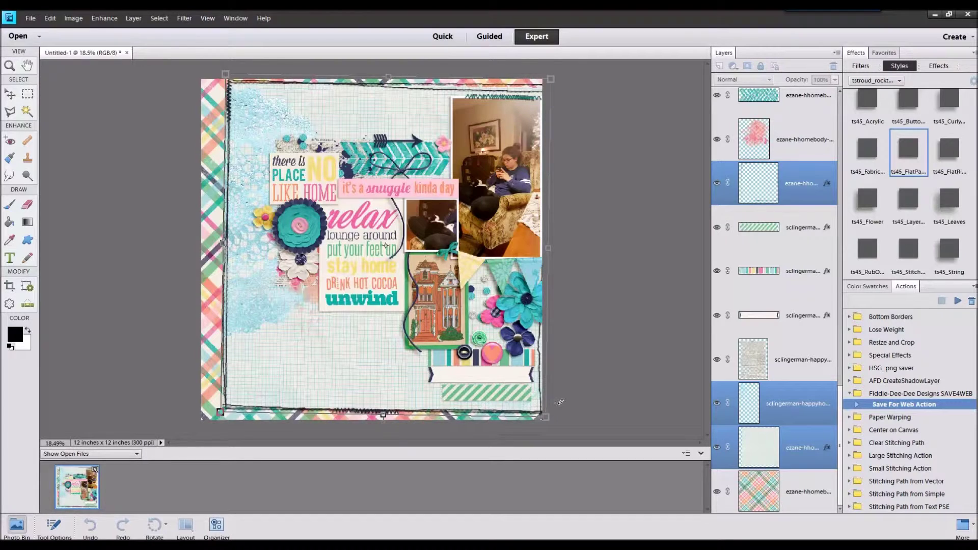
pyautogui.moveTo(561, 401); pyautogui.dragTo(561, 400)
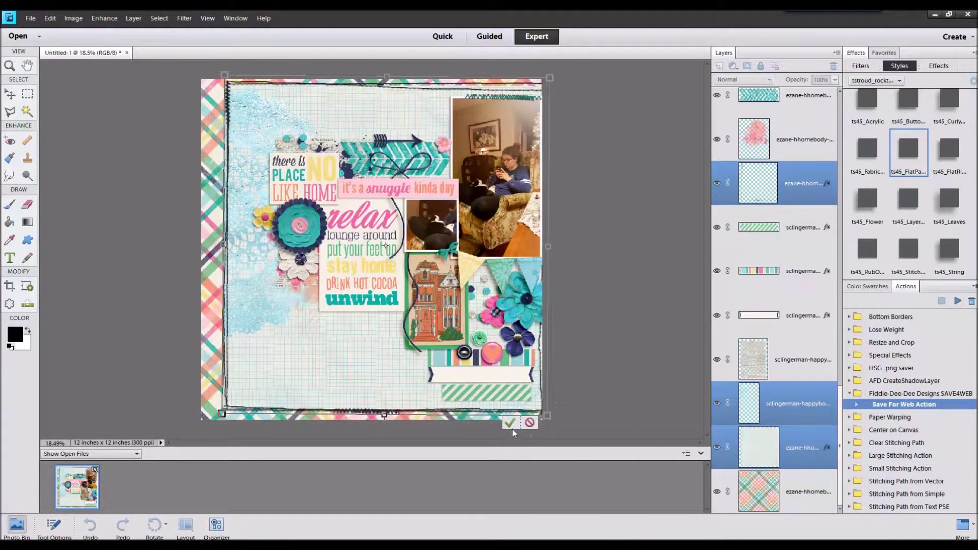
pyautogui.click(510, 422)
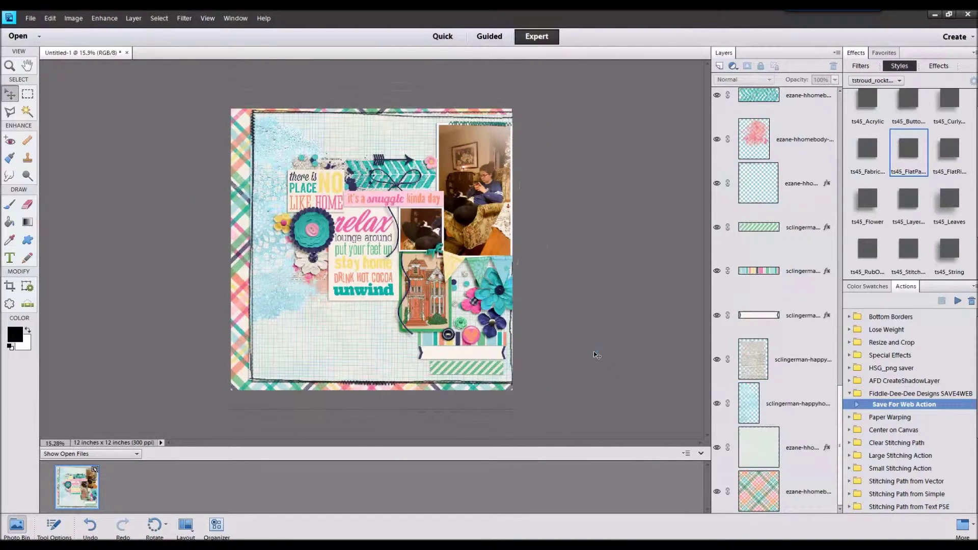
# Step: Nudge the journal strip slightly to the right between the multicoloured and green striped washi tapes
pyautogui.scroll(1, 413, 290)
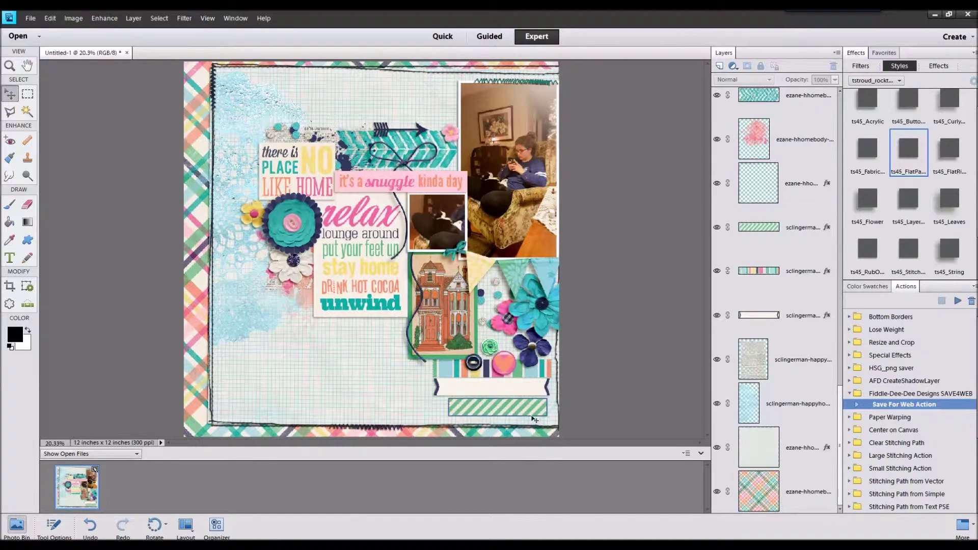
pyautogui.click(528, 394)
pyautogui.moveTo(527, 392); pyautogui.dragTo(527, 388)
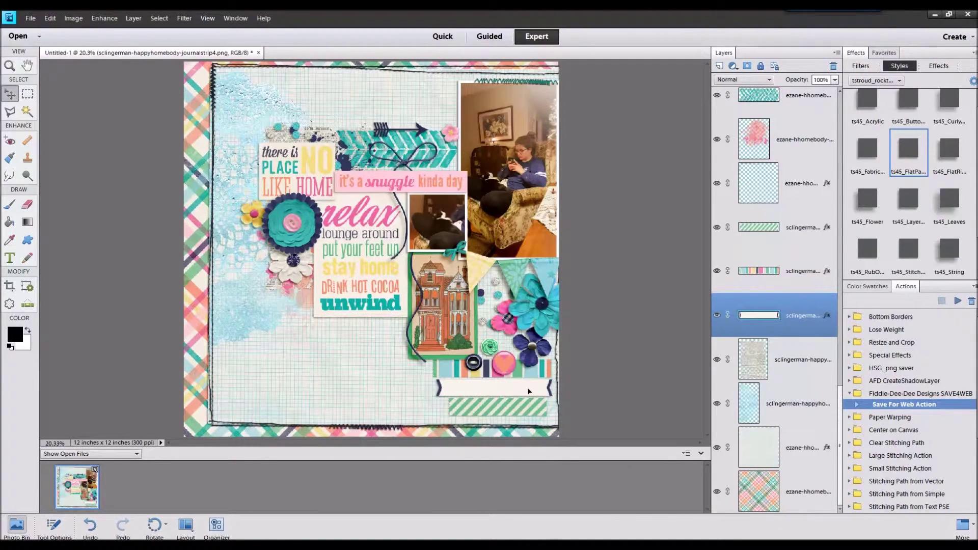
pyautogui.click(647, 309)
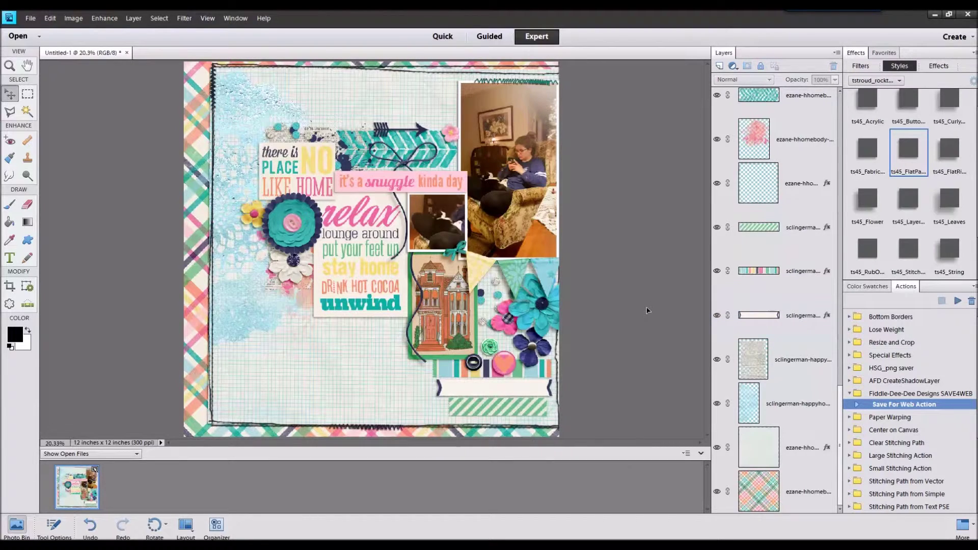